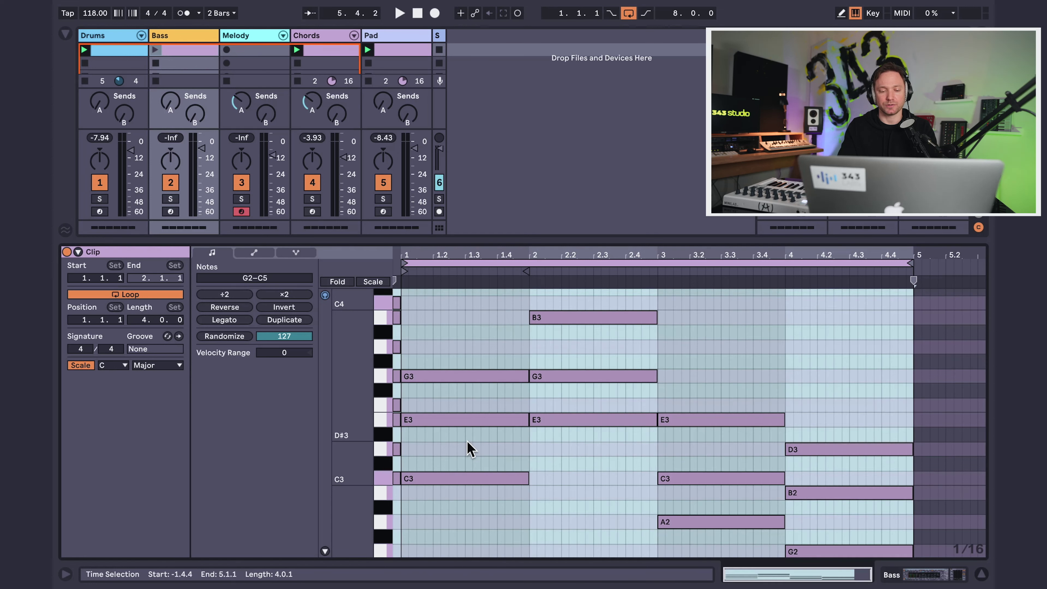
Delete the upper chord notes and drop the C1, E1, A0, G0 roots two octaves
drag(469, 443, 599, 321)
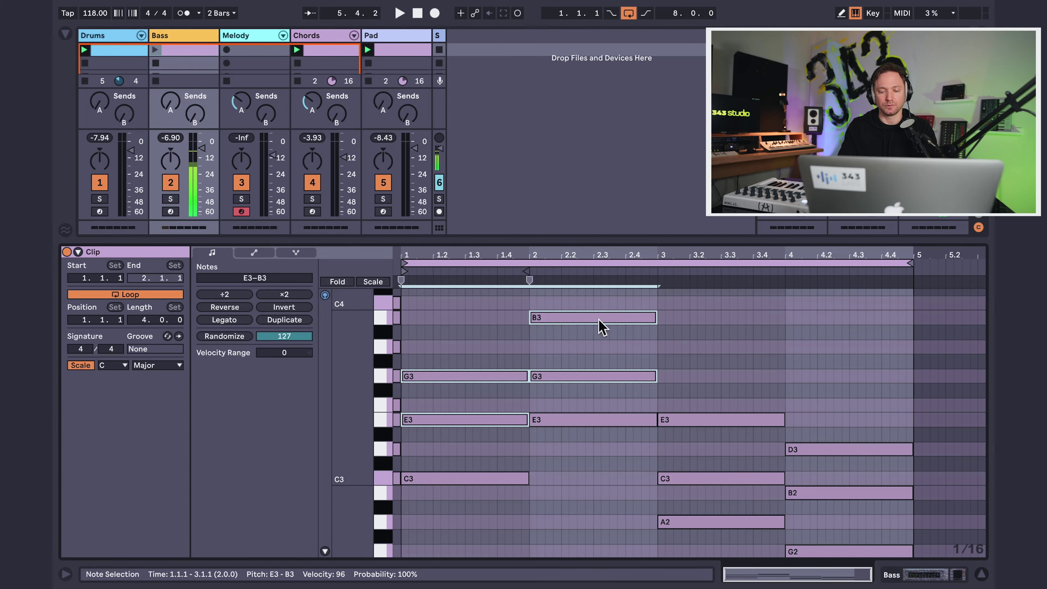
drag(701, 489, 706, 393)
drag(828, 529, 828, 428)
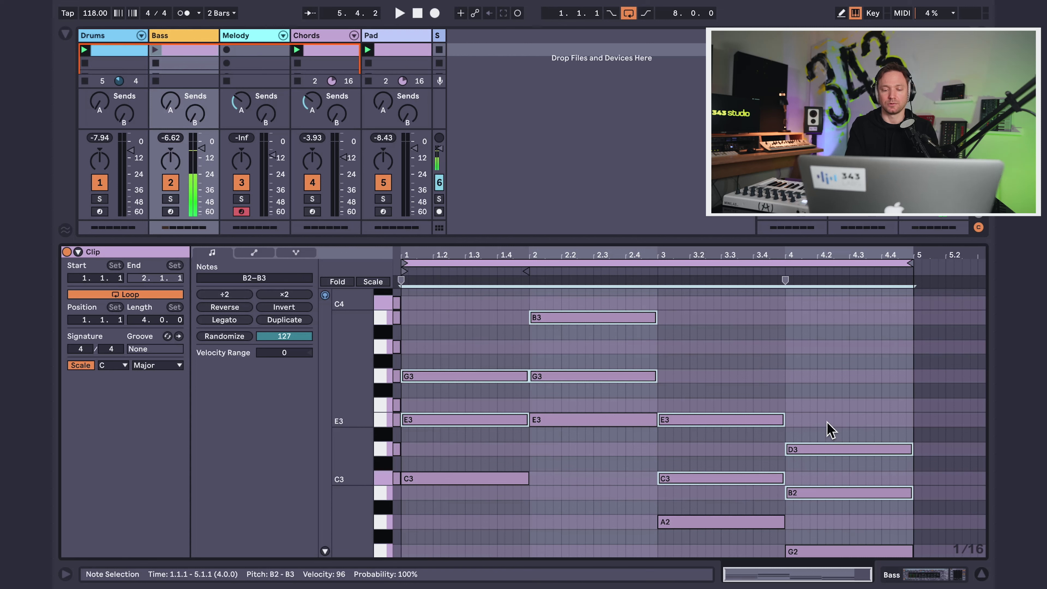
key(Delete)
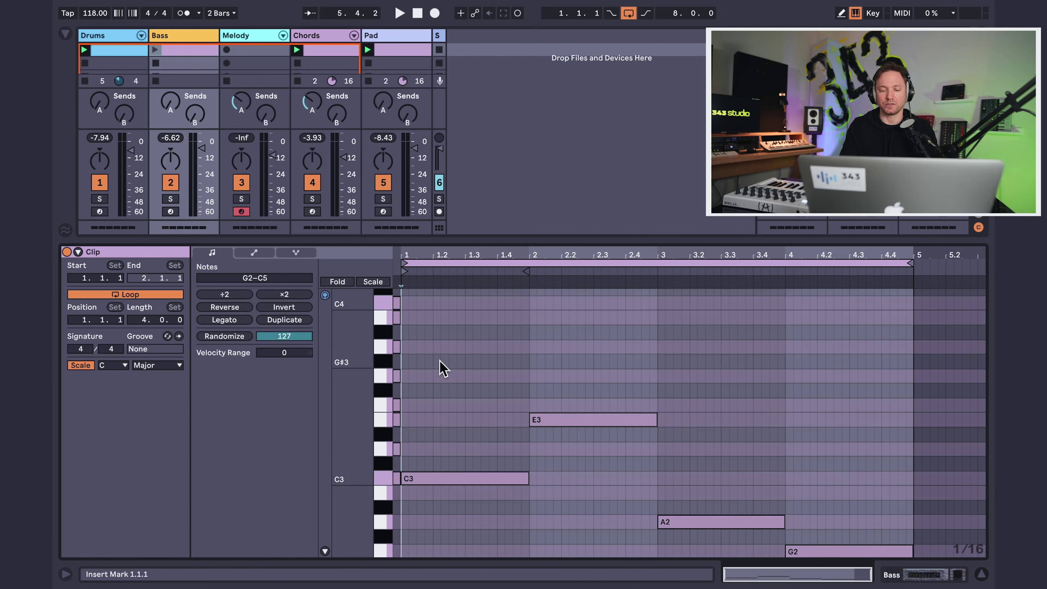
drag(440, 360, 797, 547)
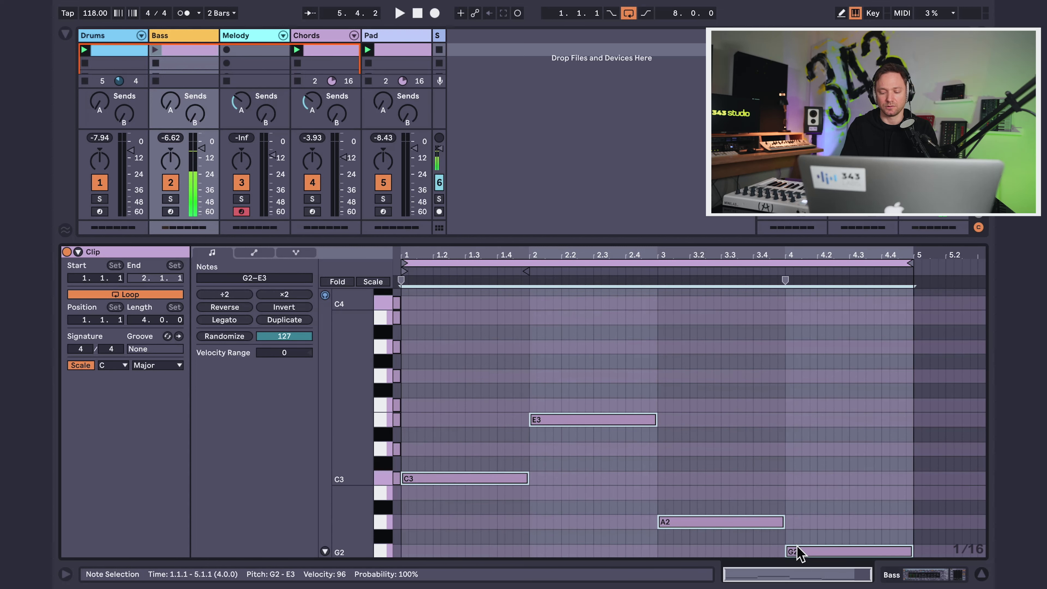
key(shift+Down)
key(shift+Down)
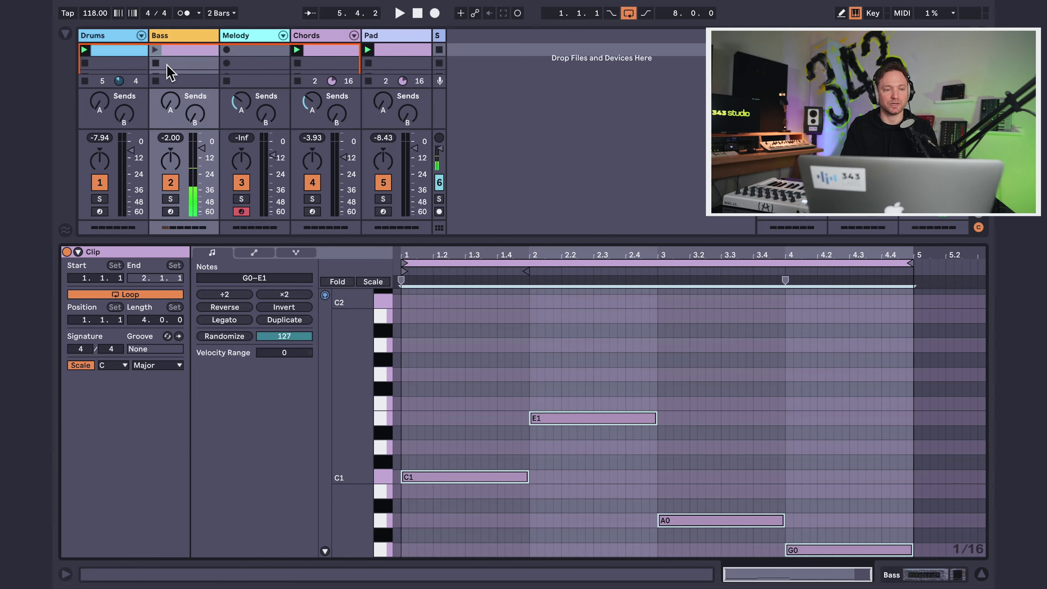
Play the Bass clip with a taller note editor, then stop playback
click(156, 50)
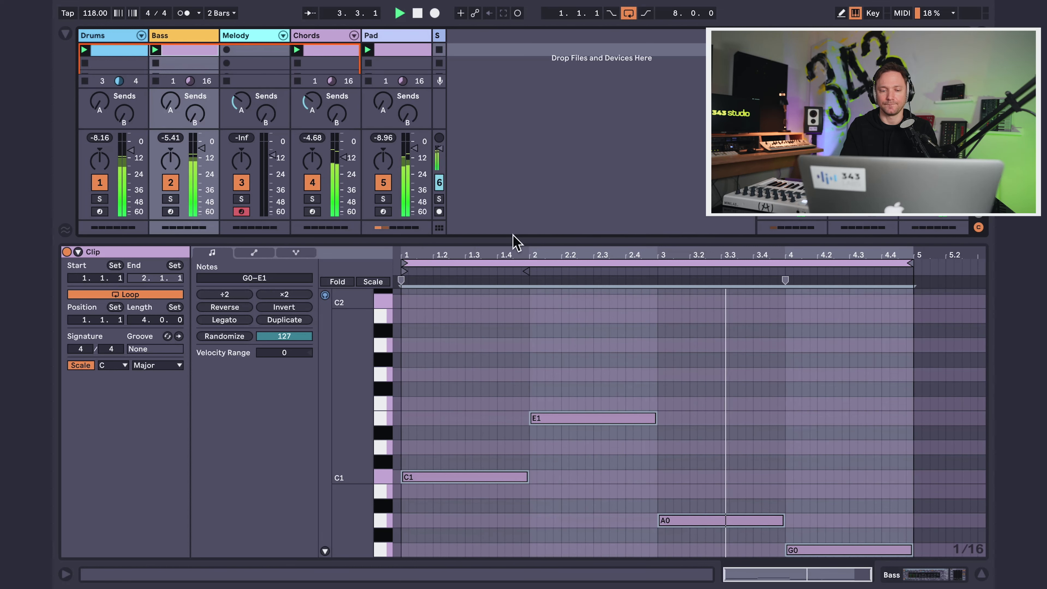
drag(514, 236, 512, 187)
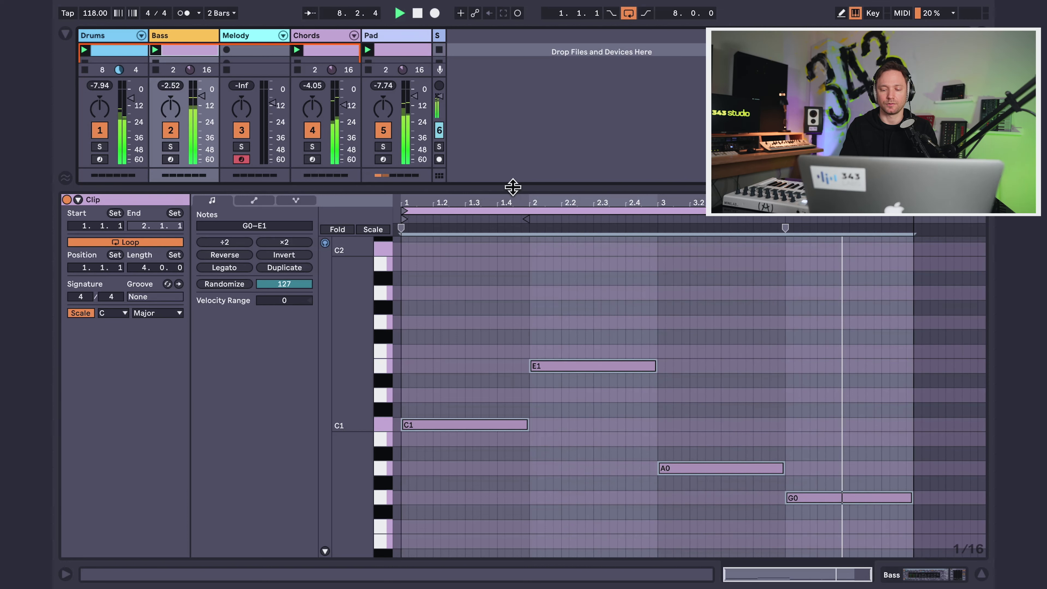
key(space)
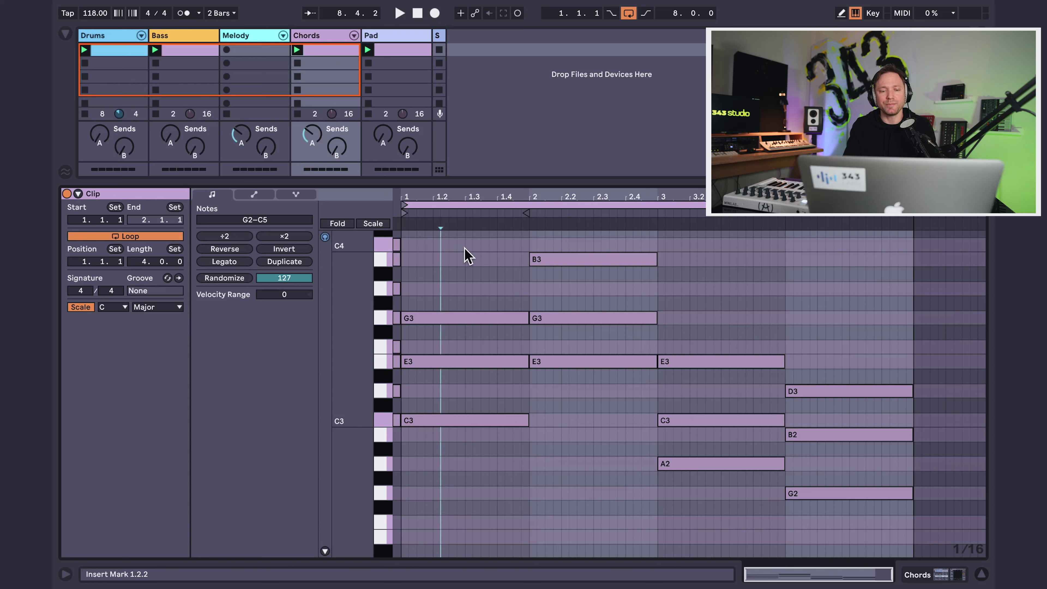
Shorten all chord notes to stabs and copy them every three sixteenths across the bars
click(464, 241)
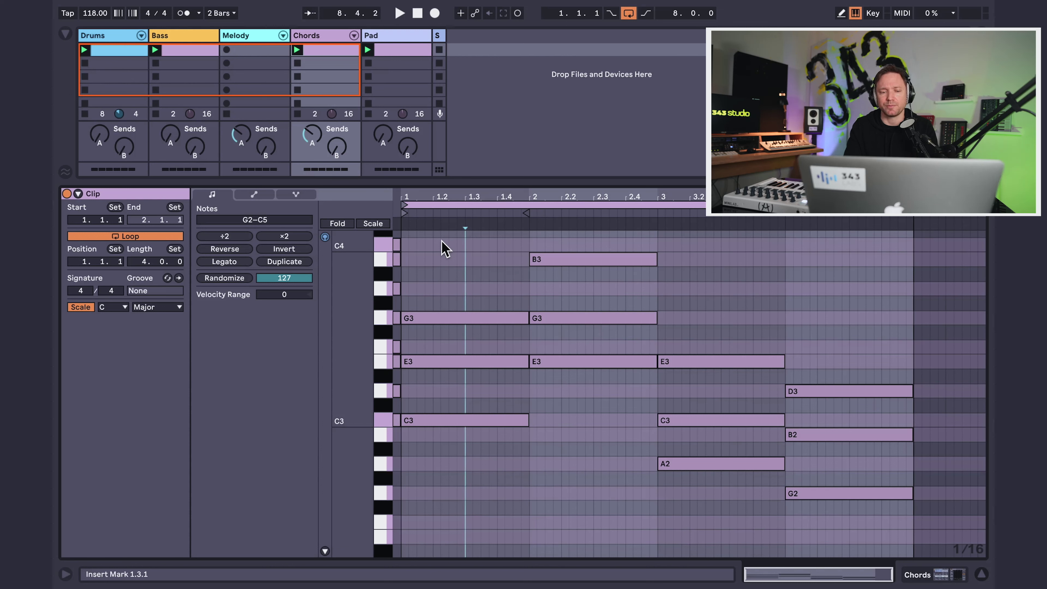
drag(441, 242, 847, 519)
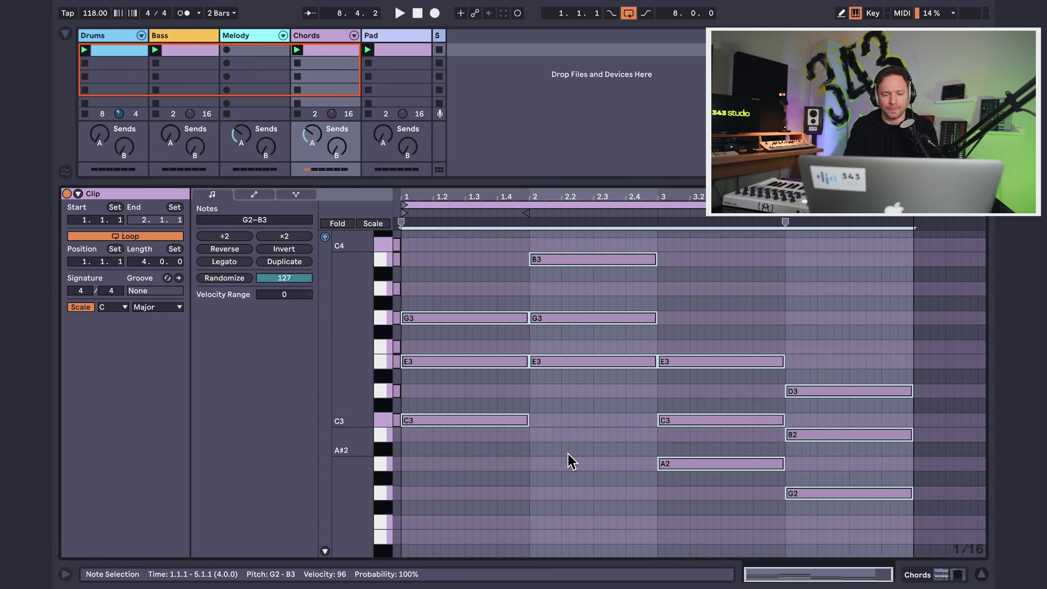
drag(528, 421, 406, 422)
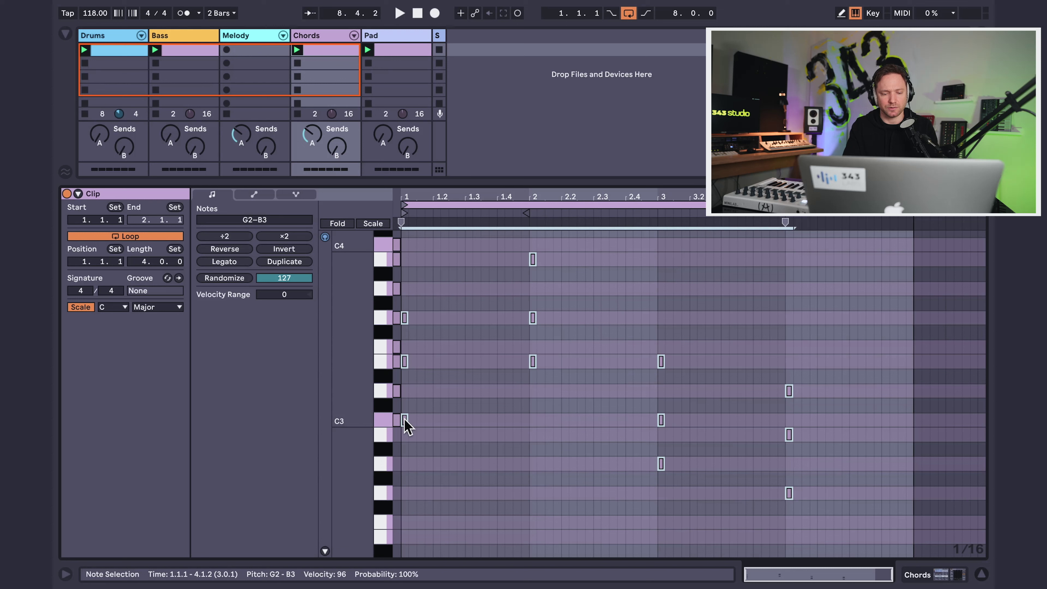
drag(405, 423, 429, 424)
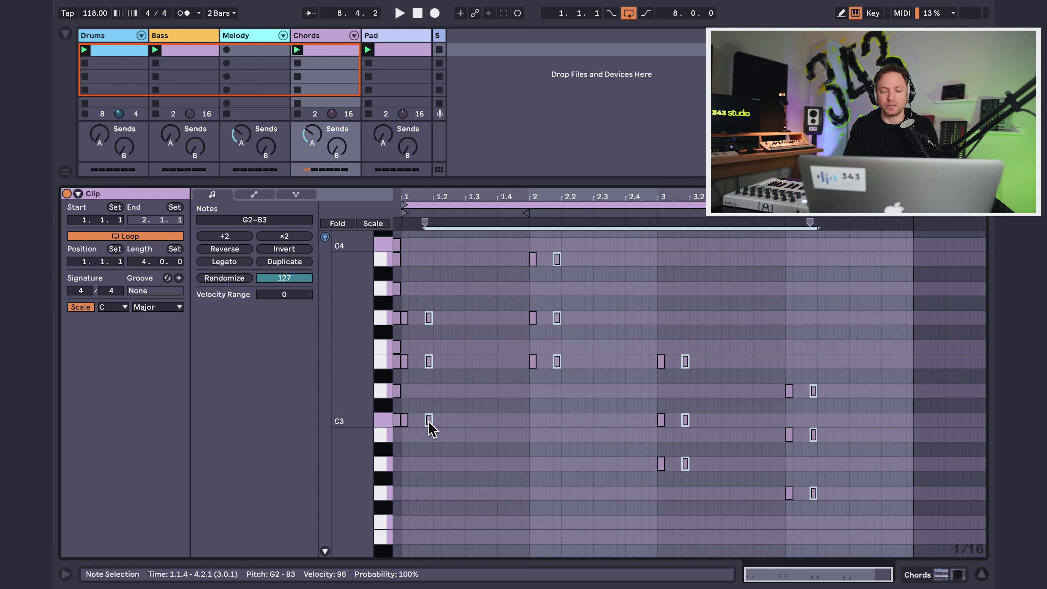
drag(431, 429, 525, 424)
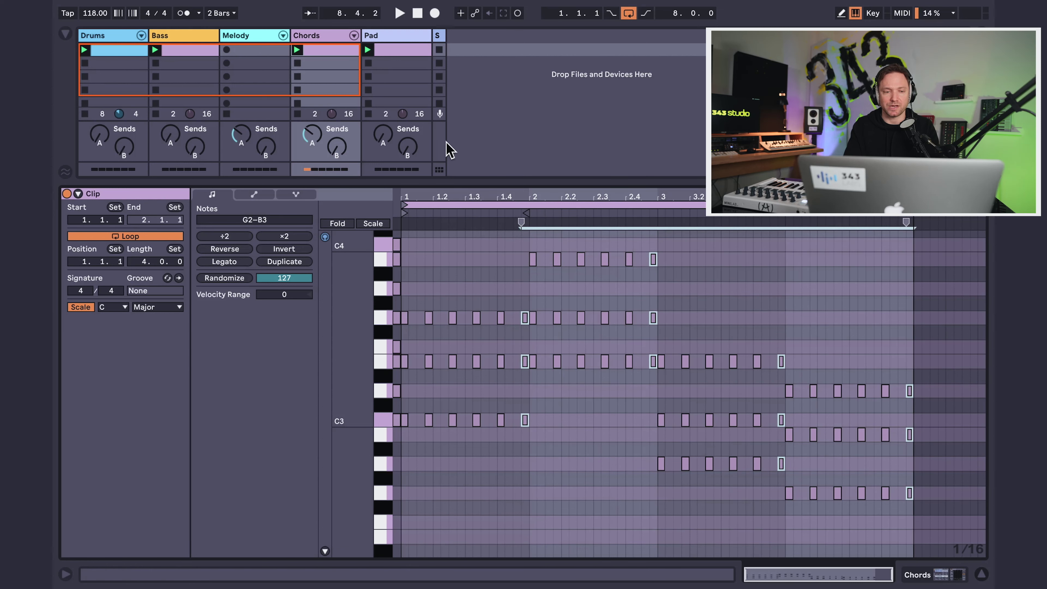
Play the Chords clip to hear the new stab rhythm, then stop
key(space)
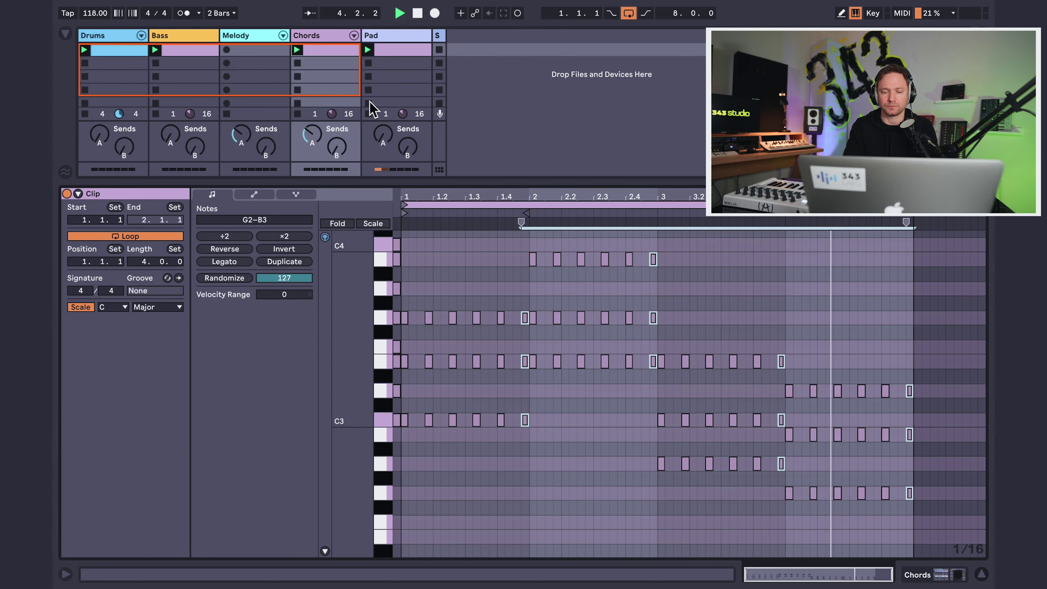
click(570, 449)
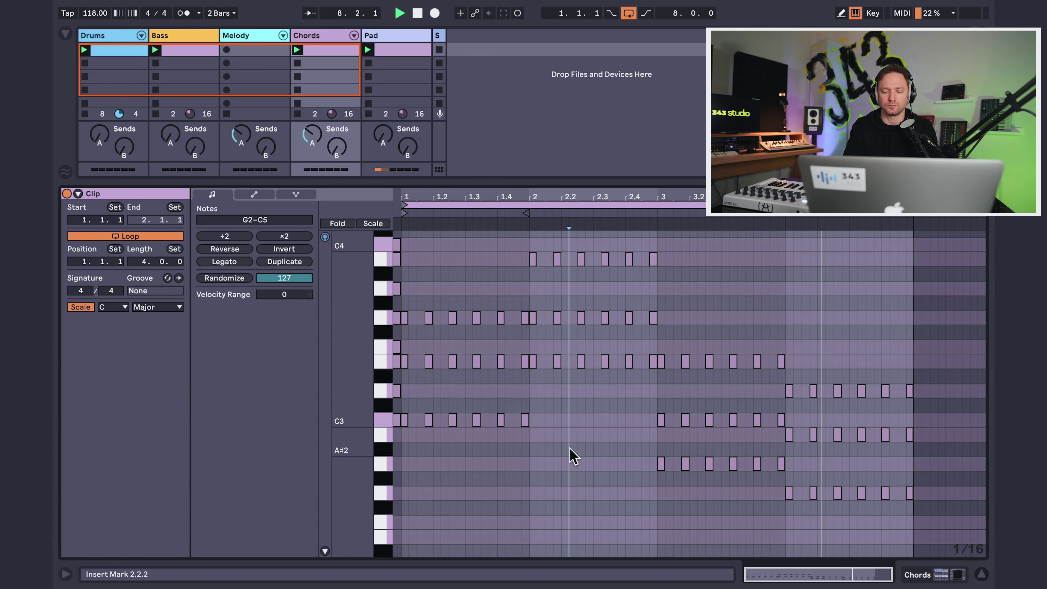
key(space)
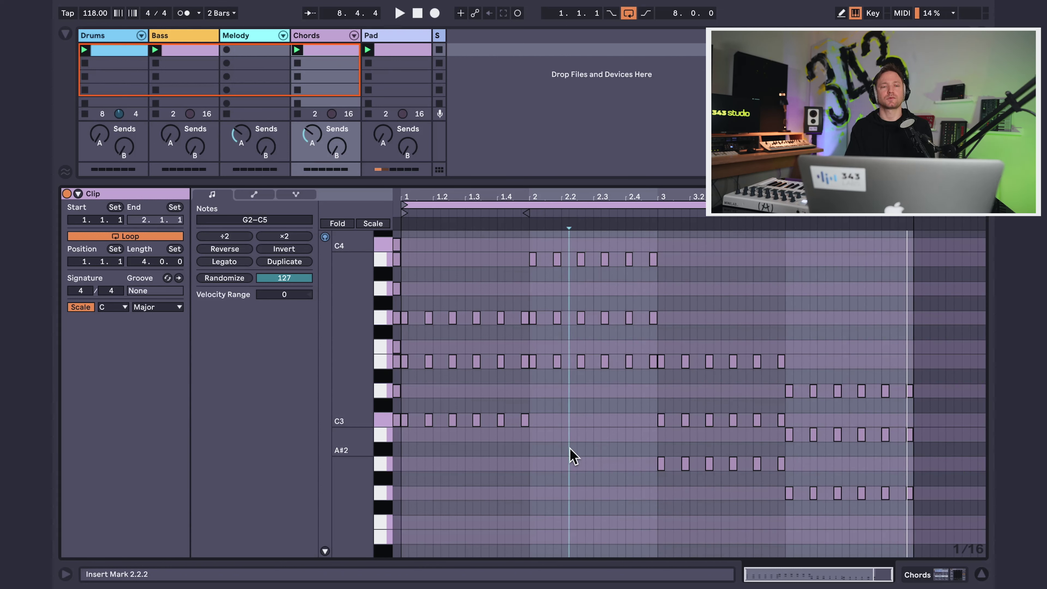
click(594, 508)
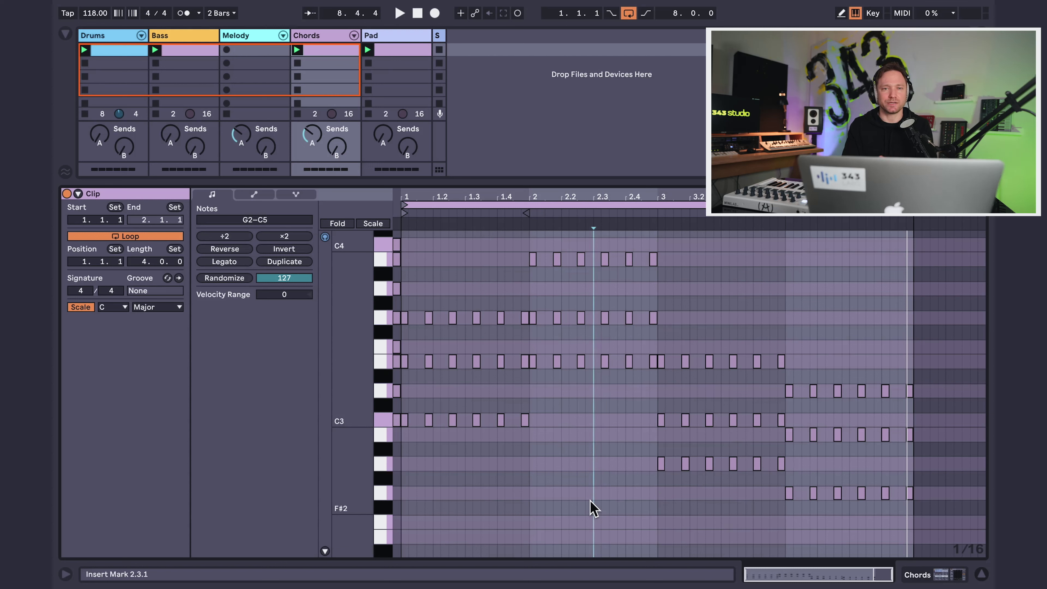
Show the mixer section in the Session View
key(super+alt+m)
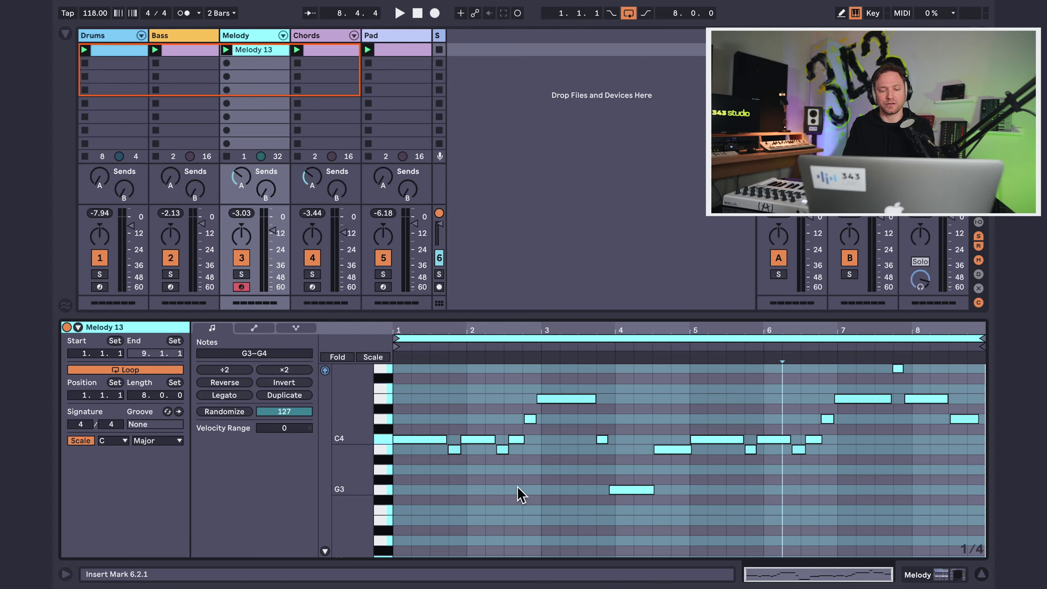
drag(357, 458, 358, 460)
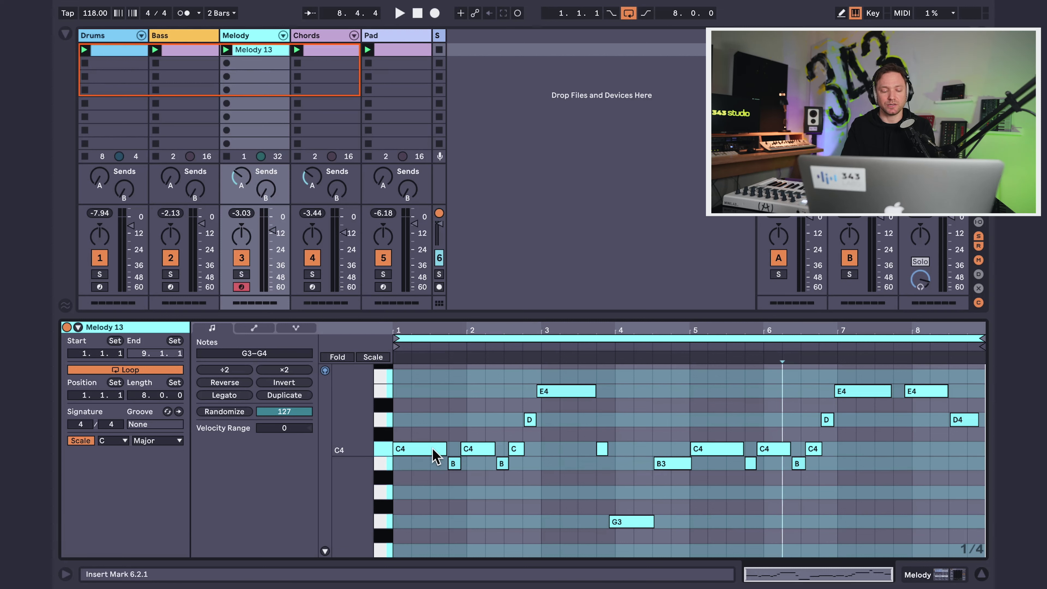
click(397, 380)
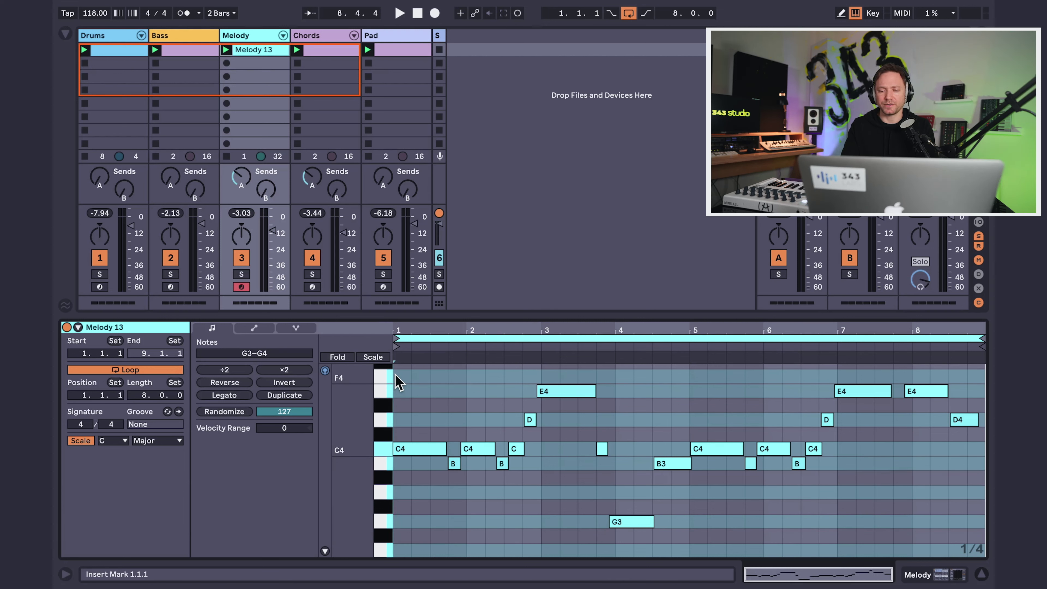
drag(397, 380, 982, 374)
click(745, 421)
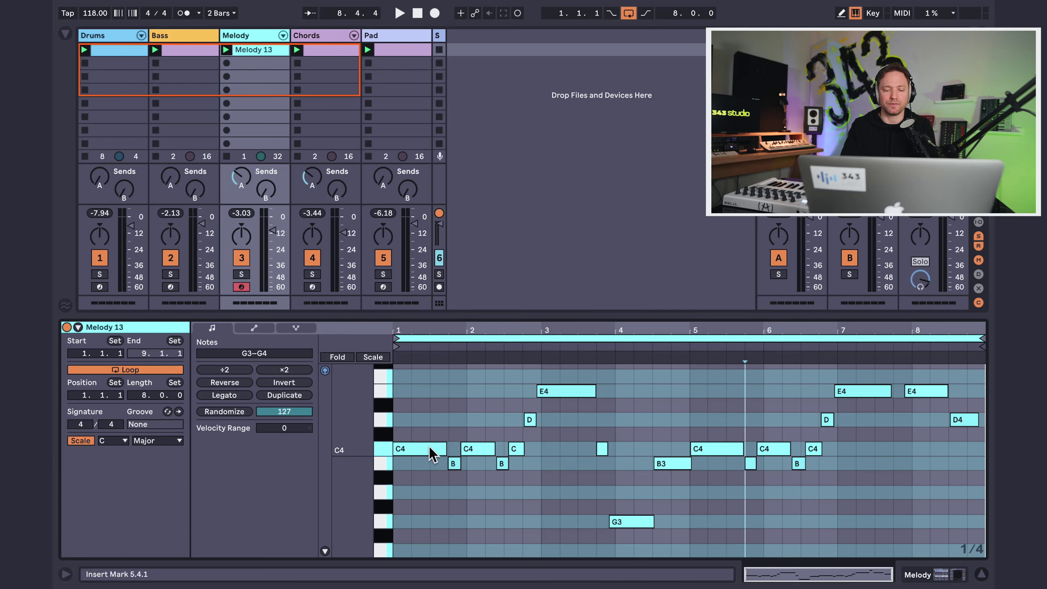
click(433, 453)
click(453, 463)
click(472, 449)
click(502, 463)
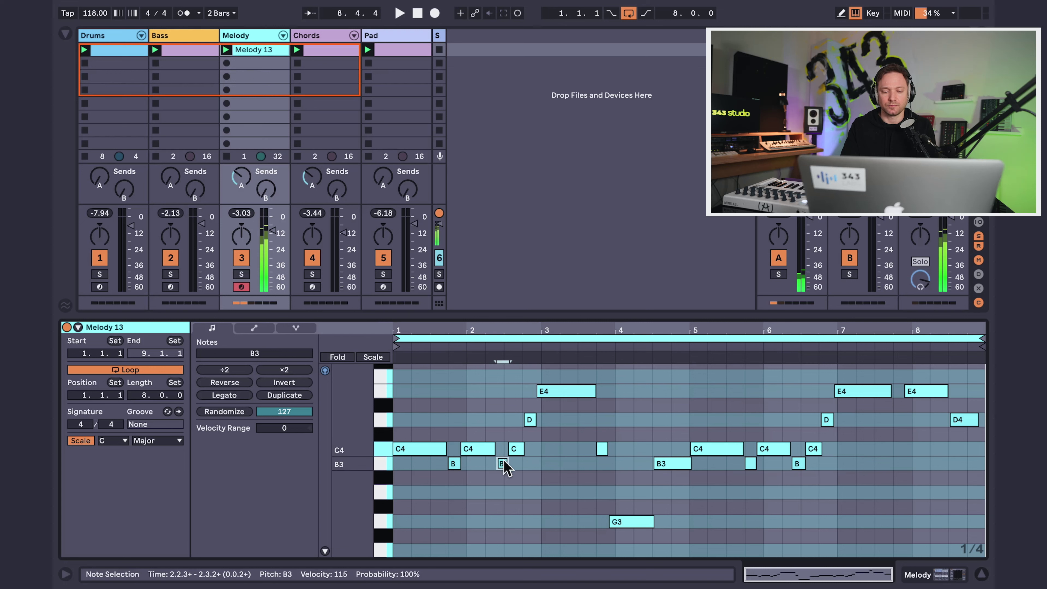
click(516, 451)
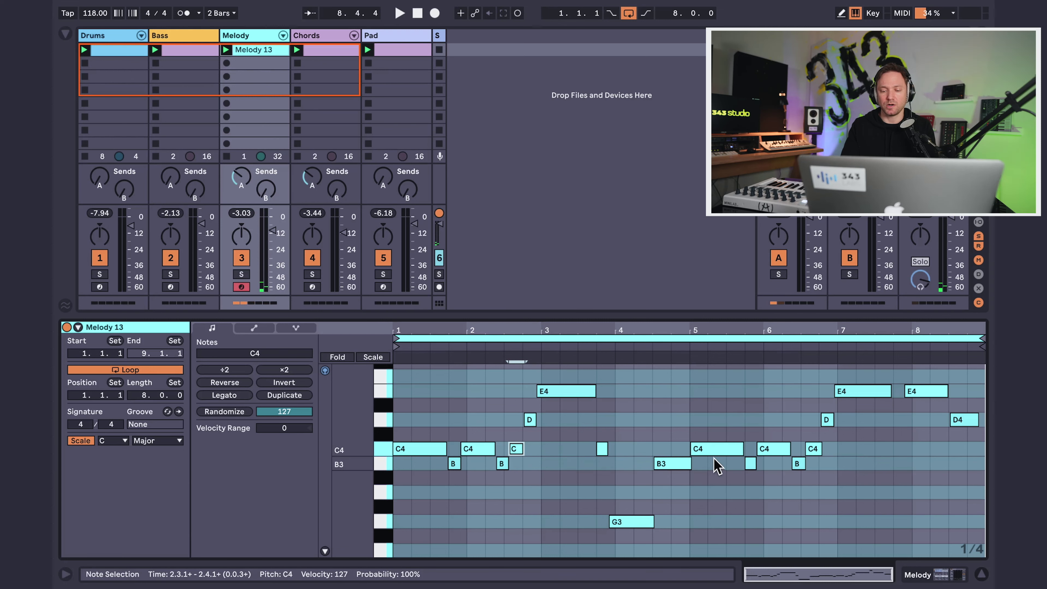
click(722, 450)
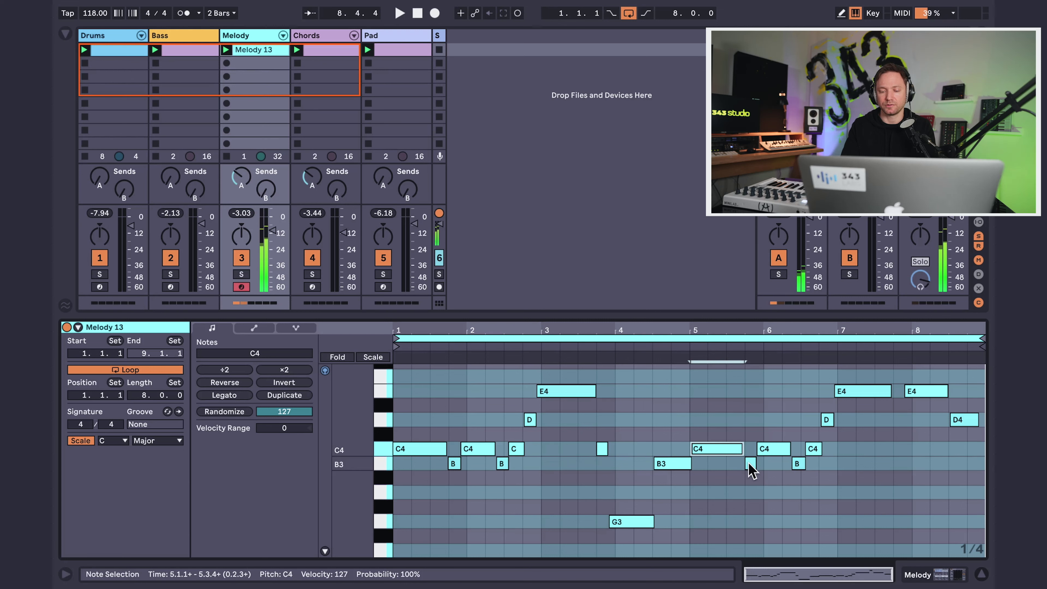
click(750, 463)
click(766, 450)
click(802, 462)
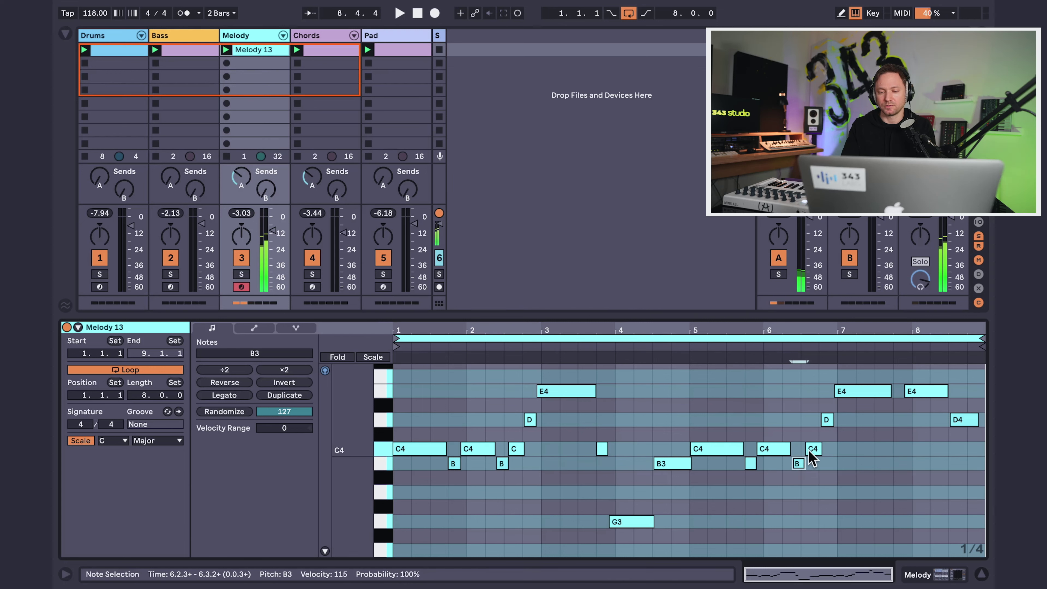
click(811, 450)
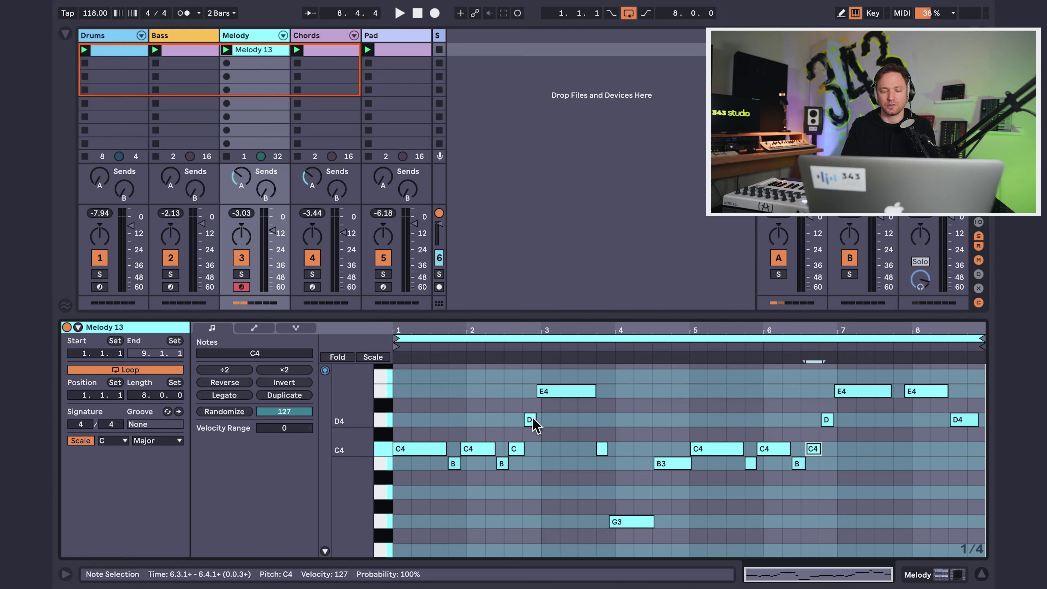
click(561, 392)
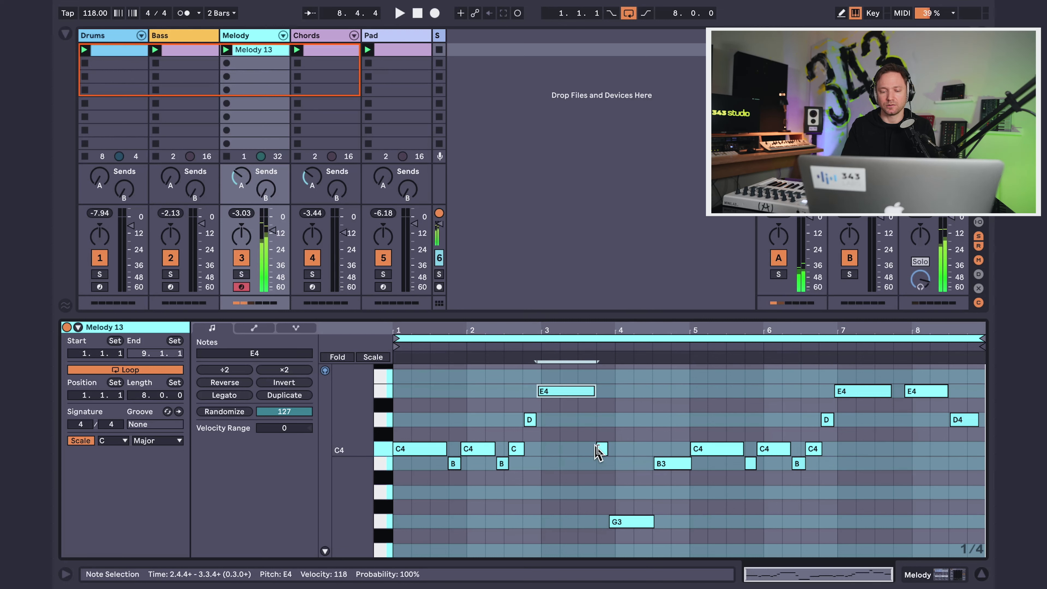
click(603, 449)
click(623, 521)
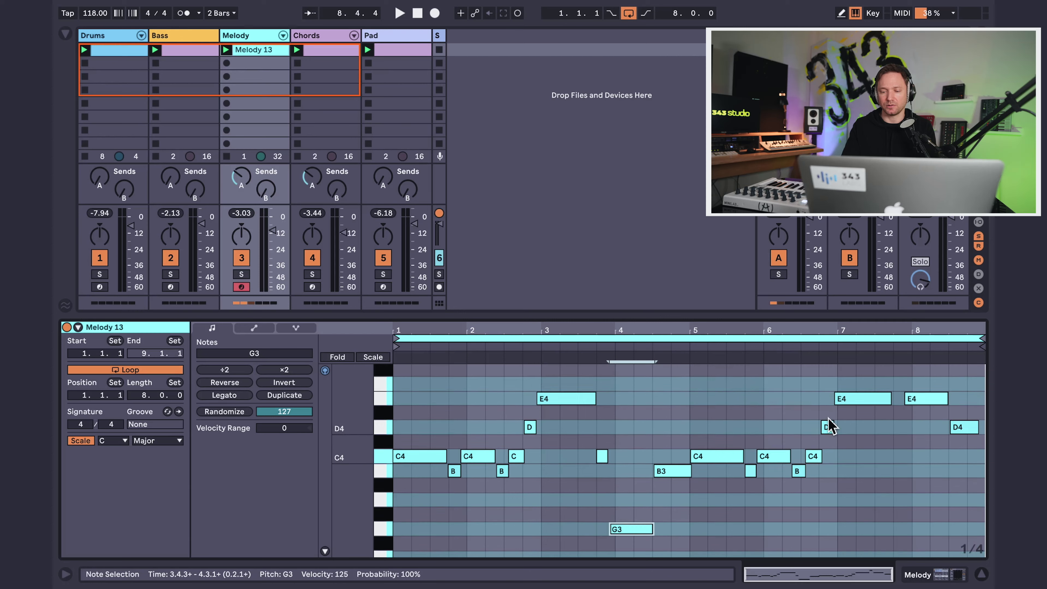
scroll(828, 423, up, 3)
click(828, 482)
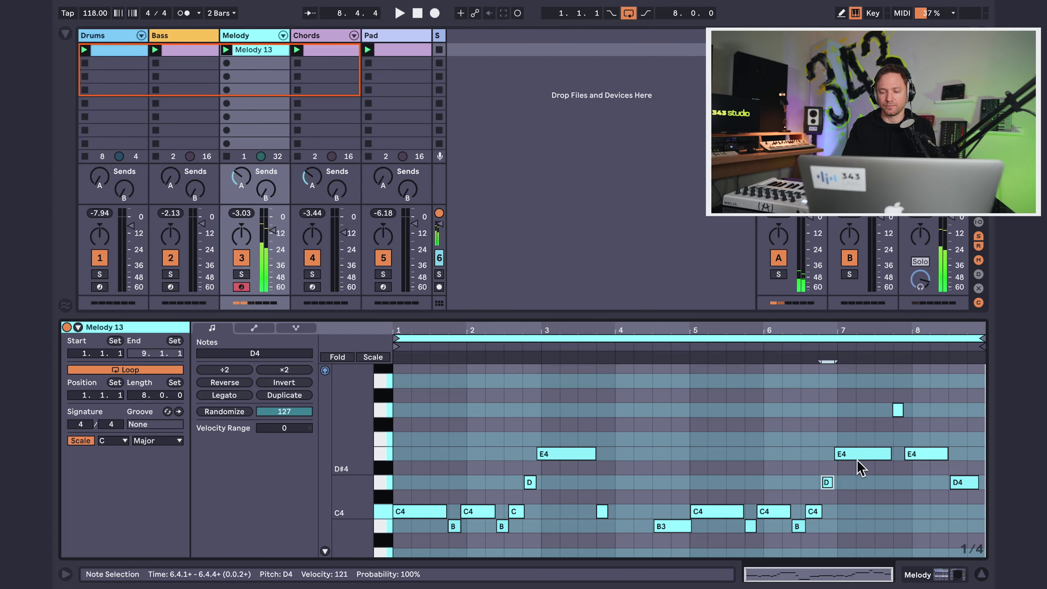
click(865, 454)
click(896, 409)
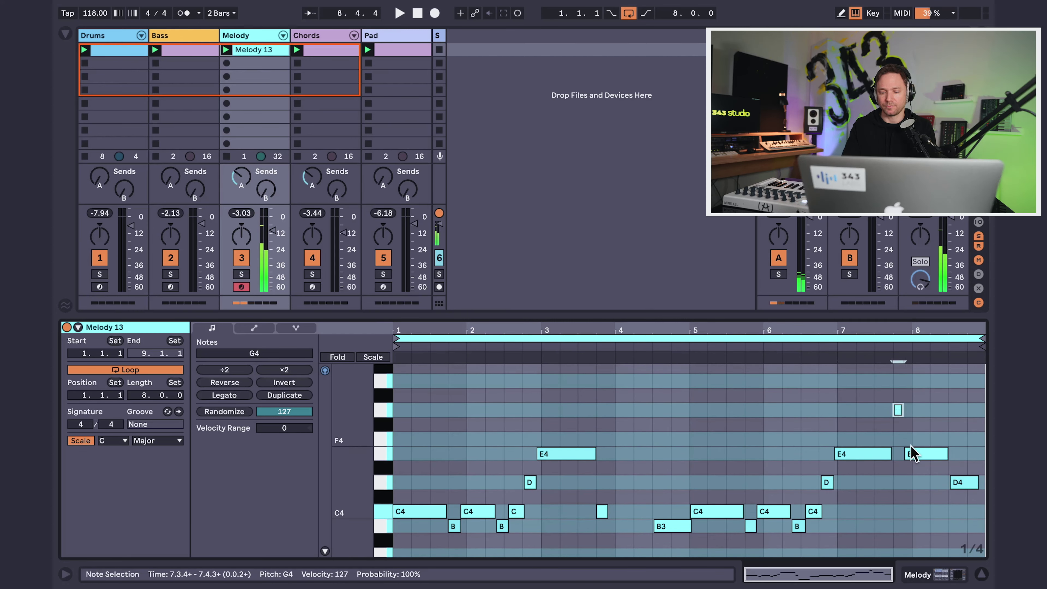
click(914, 453)
scroll(914, 457, down, 3)
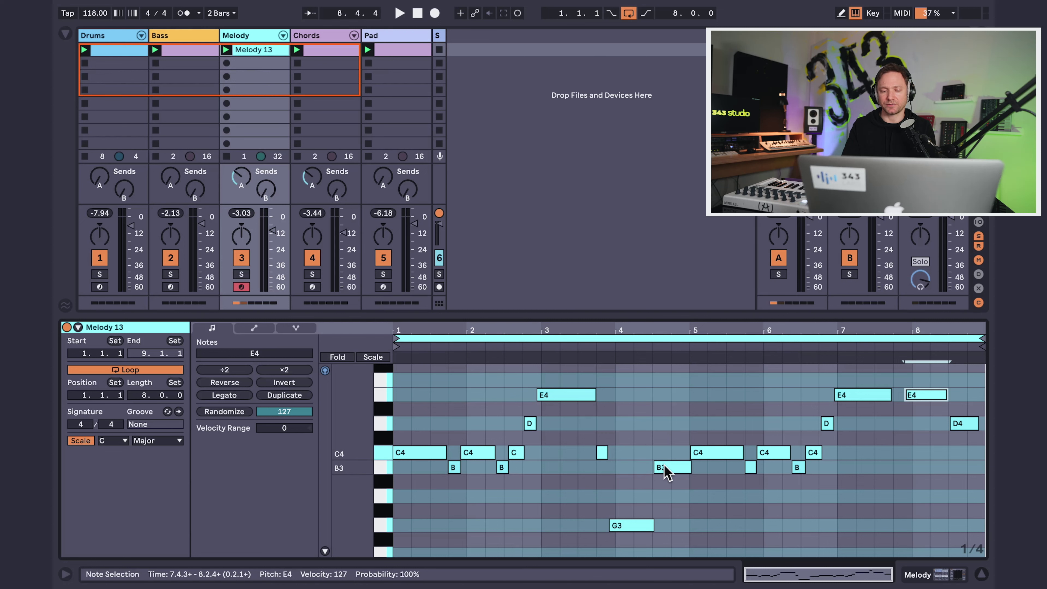
click(674, 471)
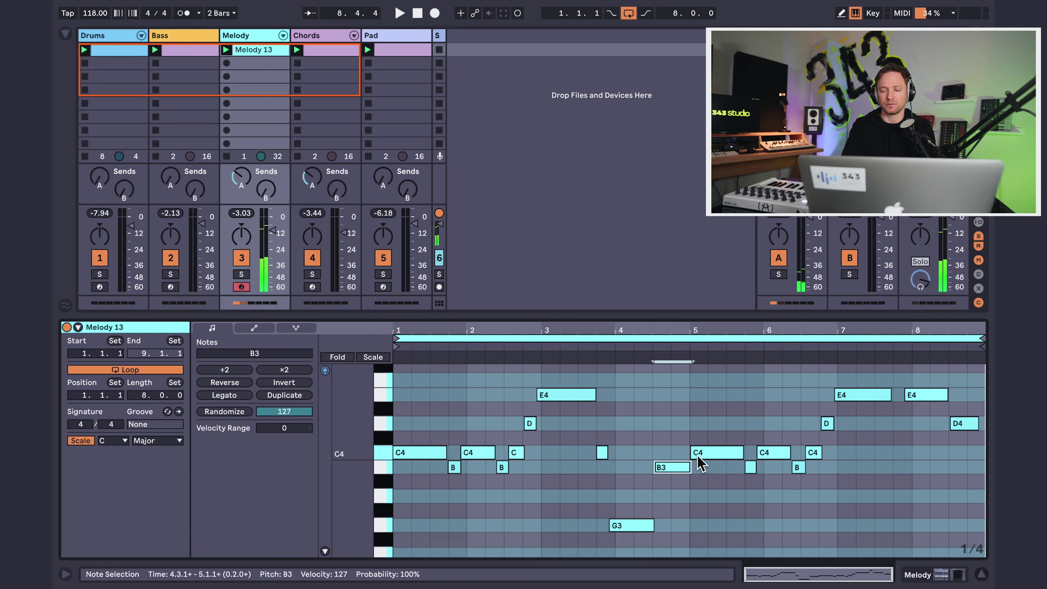
click(708, 454)
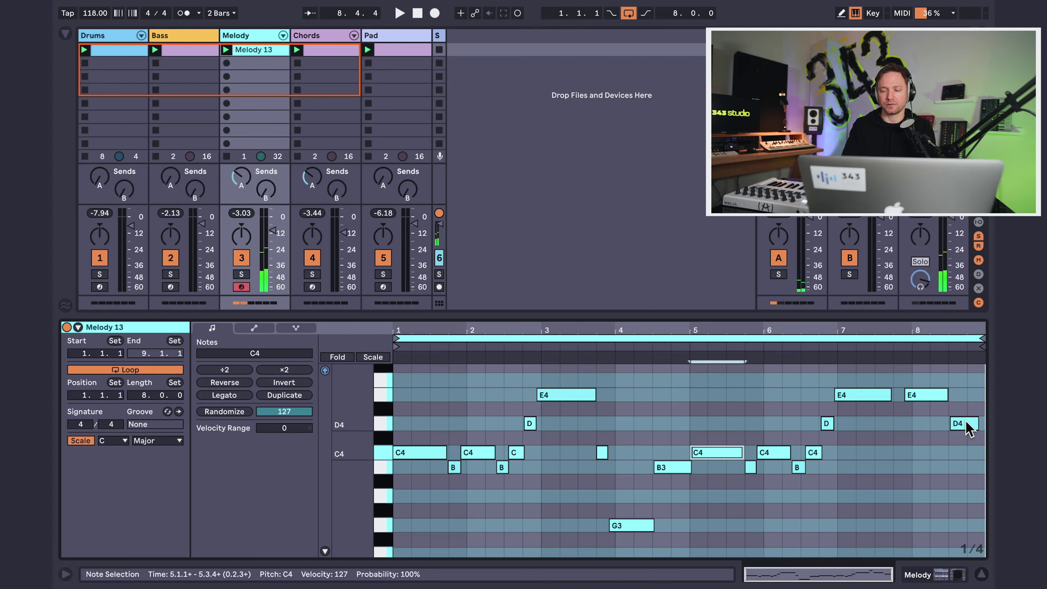
click(429, 454)
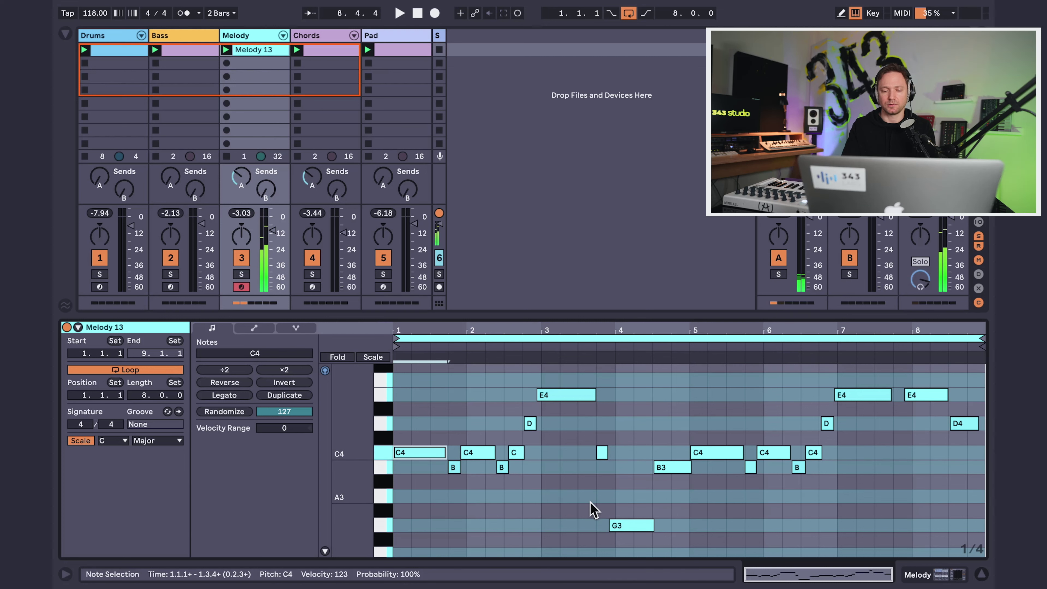
Clear the melody note selection in the clip editor
click(597, 497)
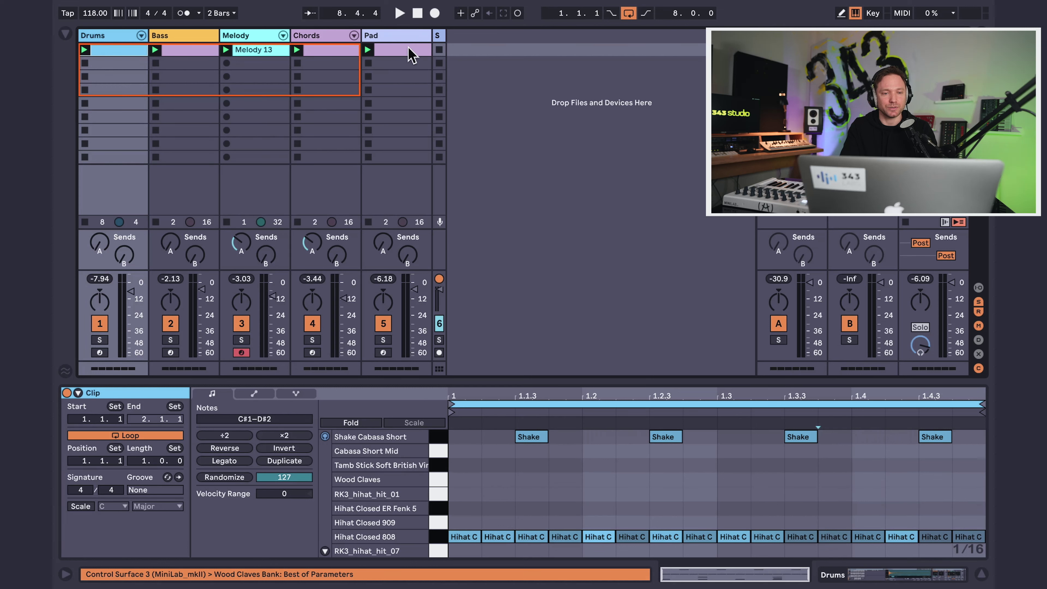
Duplicate the first scene into a second row and look over the copied Pad and Drums clips
click(407, 59)
key(super+d)
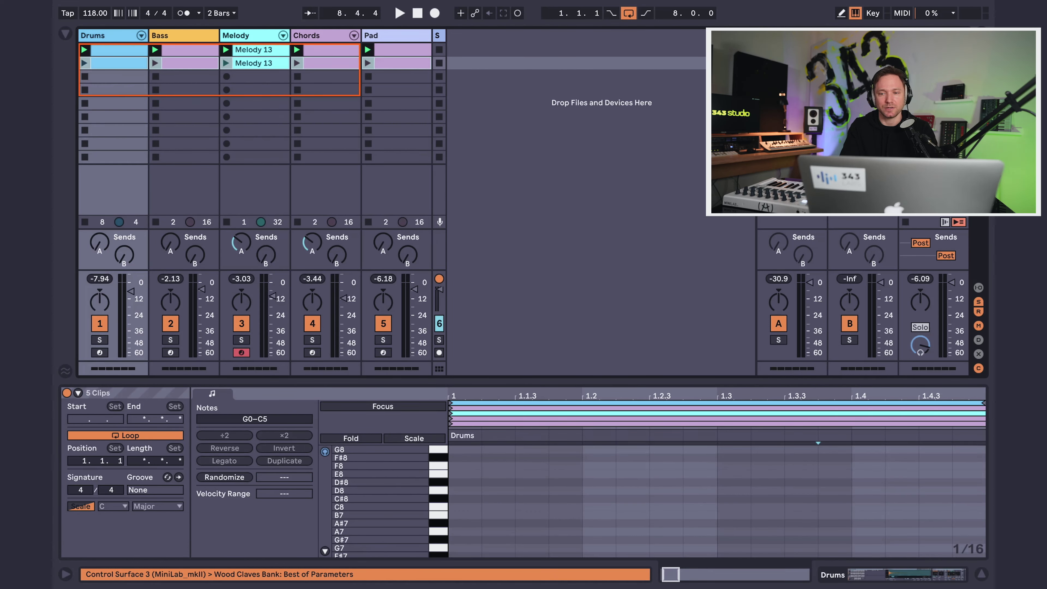
click(395, 63)
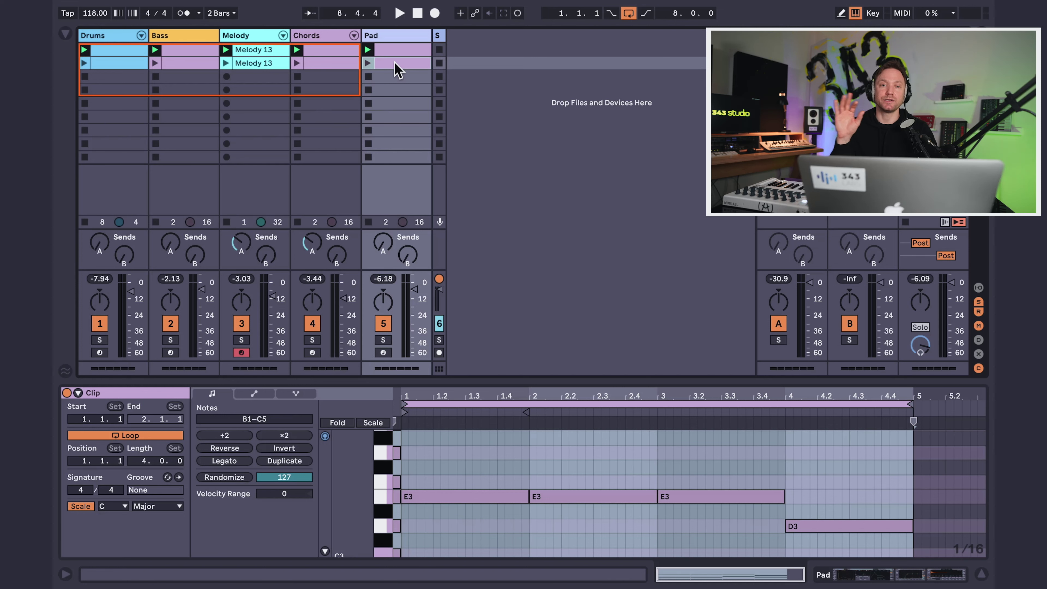
click(128, 64)
In the copied Bass clip, lower E1 and A0 a semitone to D#1 and G#0
click(196, 62)
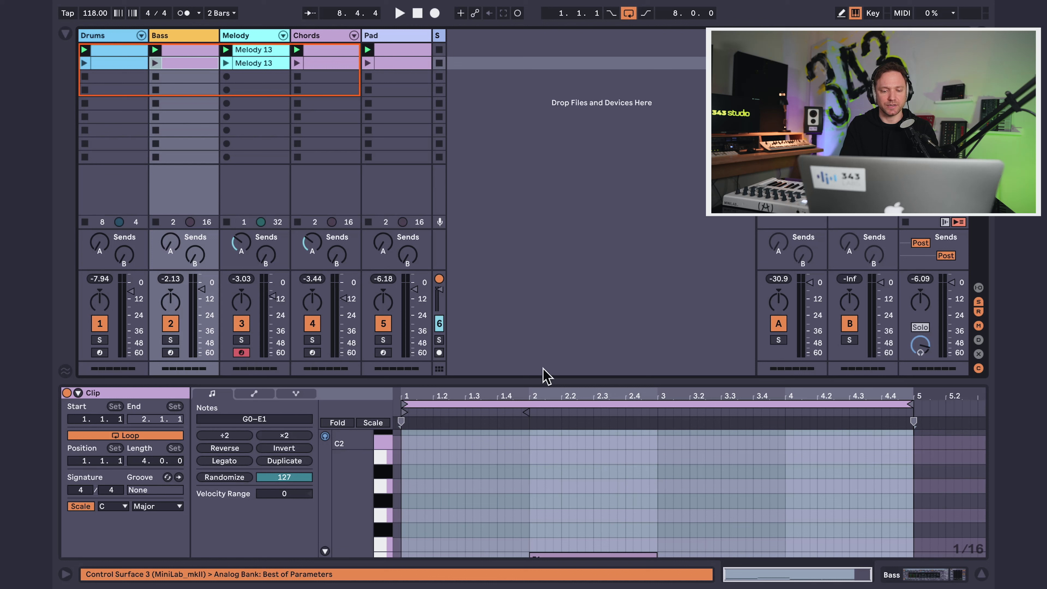
drag(548, 382, 545, 218)
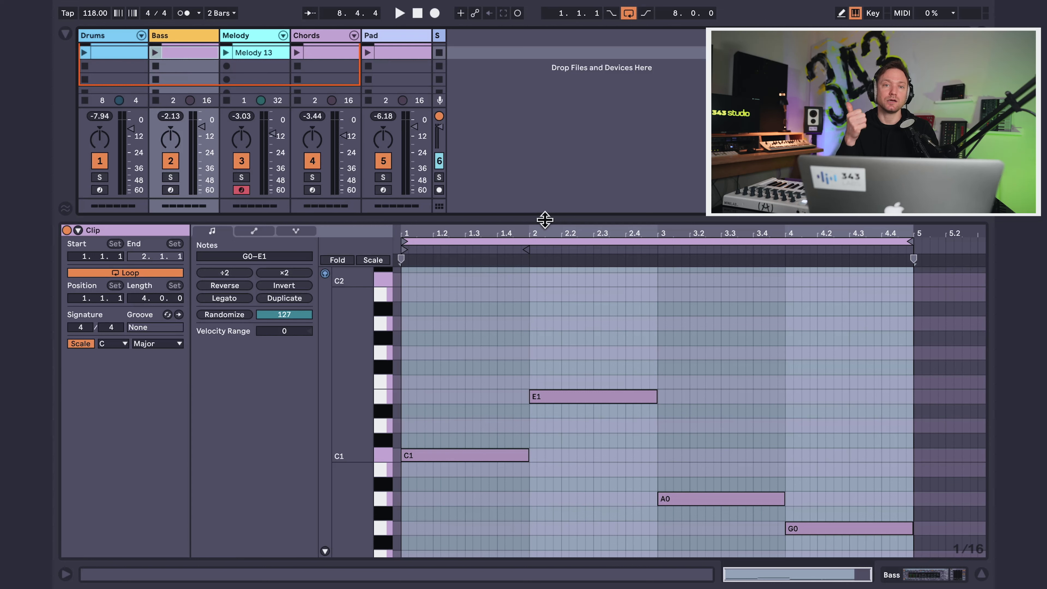
click(381, 397)
scroll(543, 424, down, 3)
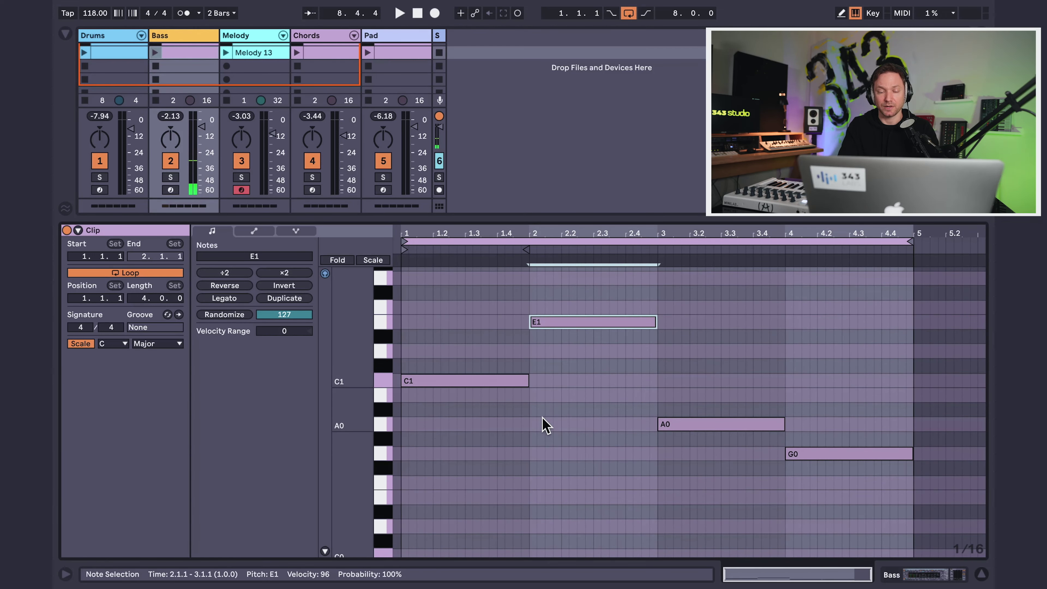
shift+click(382, 429)
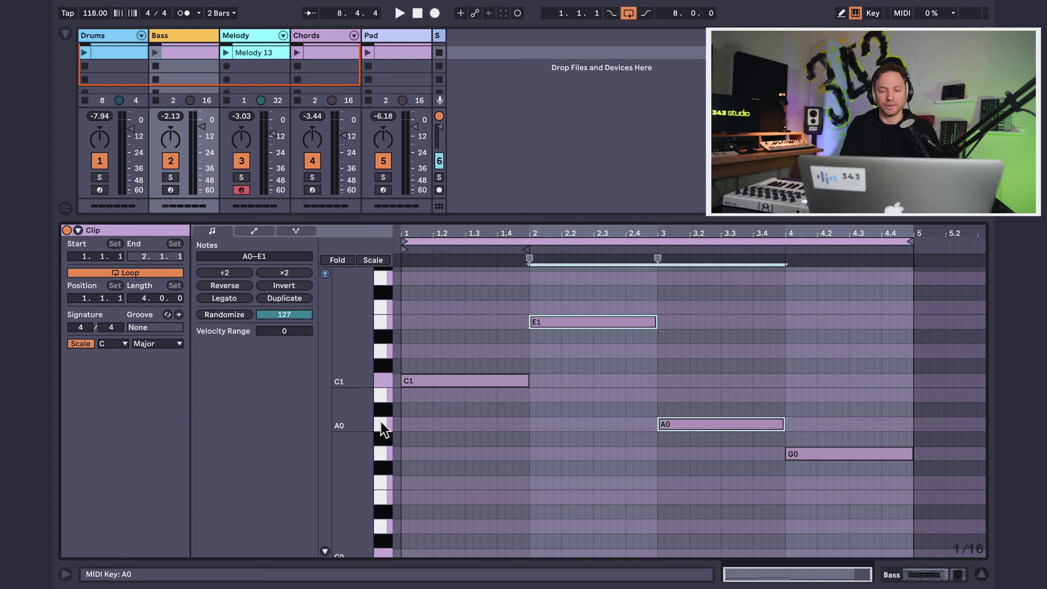
key(Down)
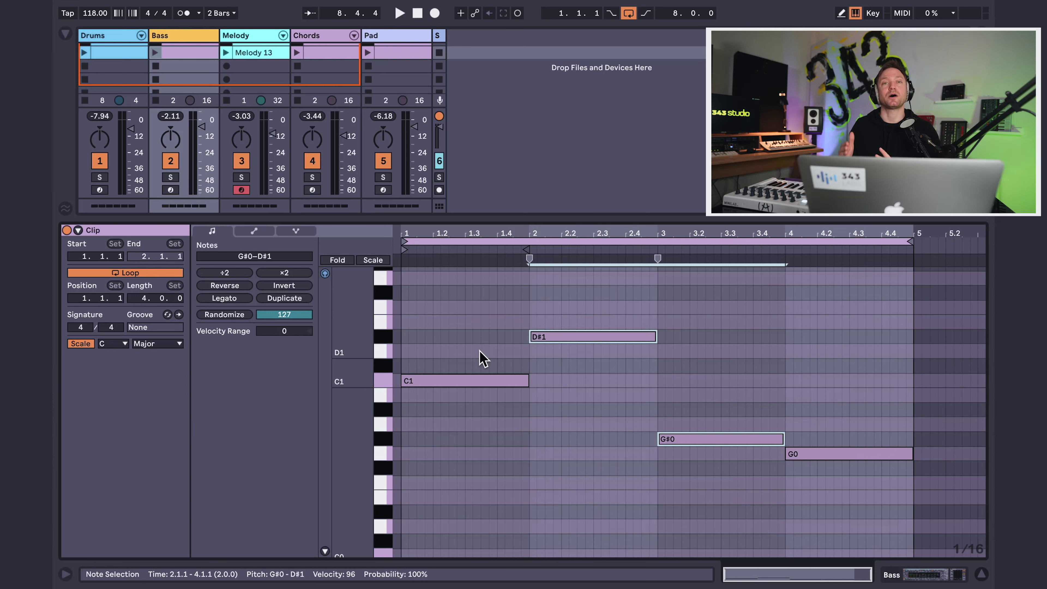
Select every E4 and B3 in Melody 13 and lower them to D#4 and A#3
click(253, 53)
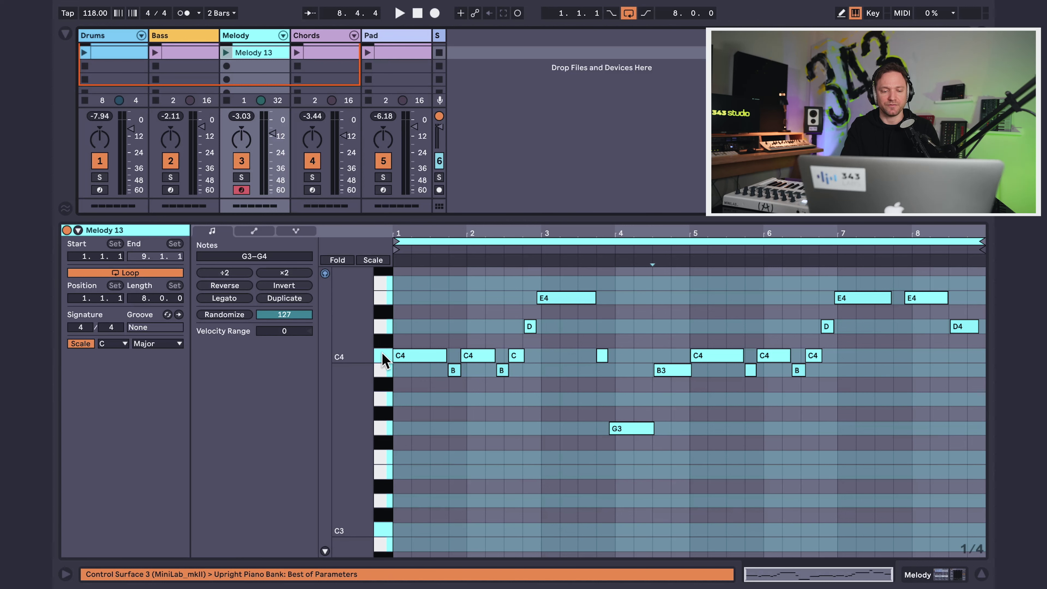
click(382, 298)
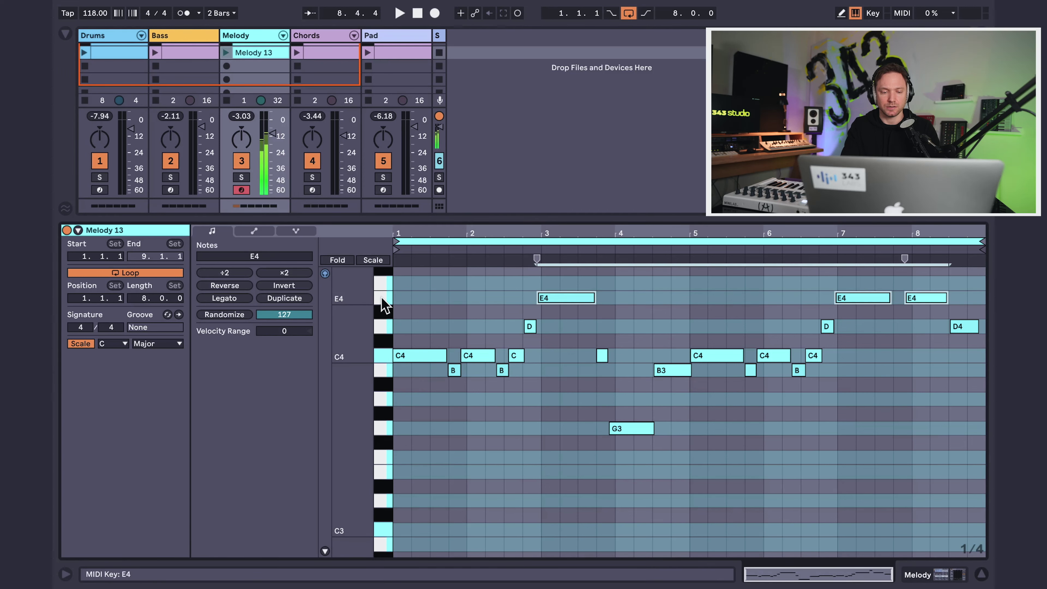
scroll(384, 305, up, 2)
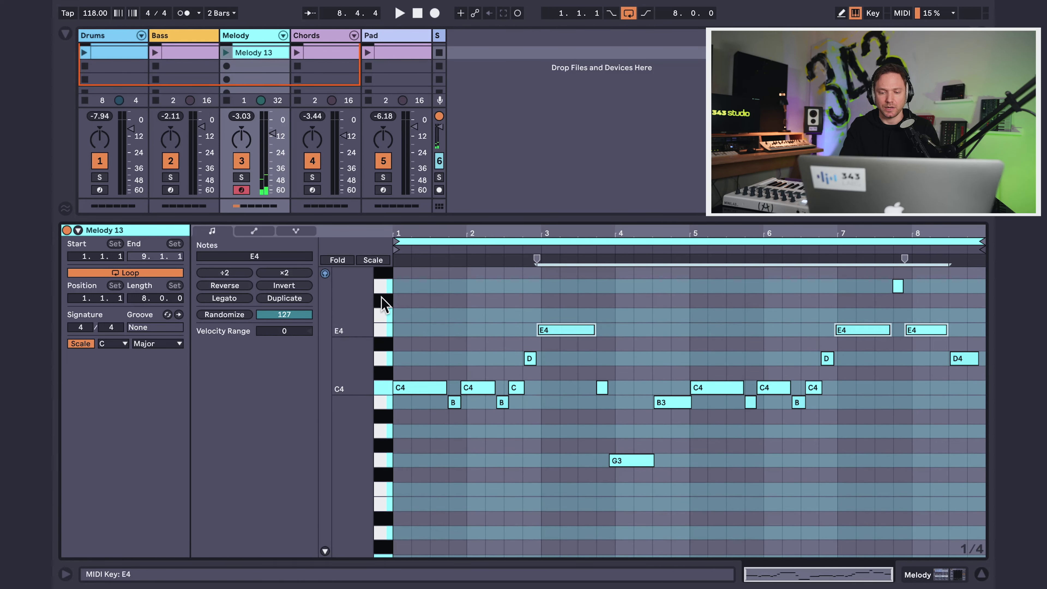
scroll(384, 305, up, 2)
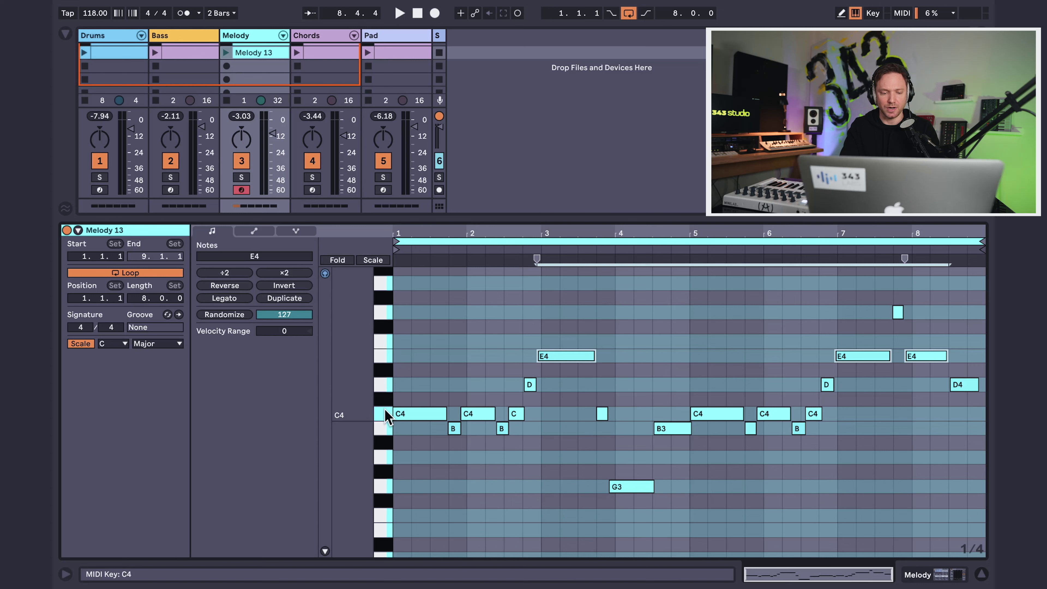
shift+click(382, 430)
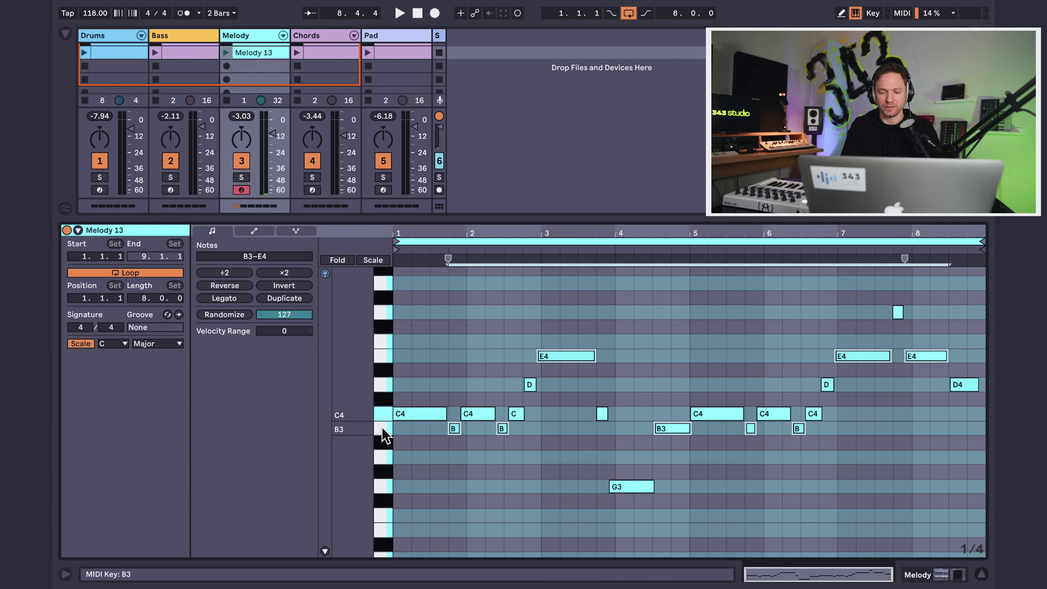
key(Down)
scroll(496, 465, down, 4)
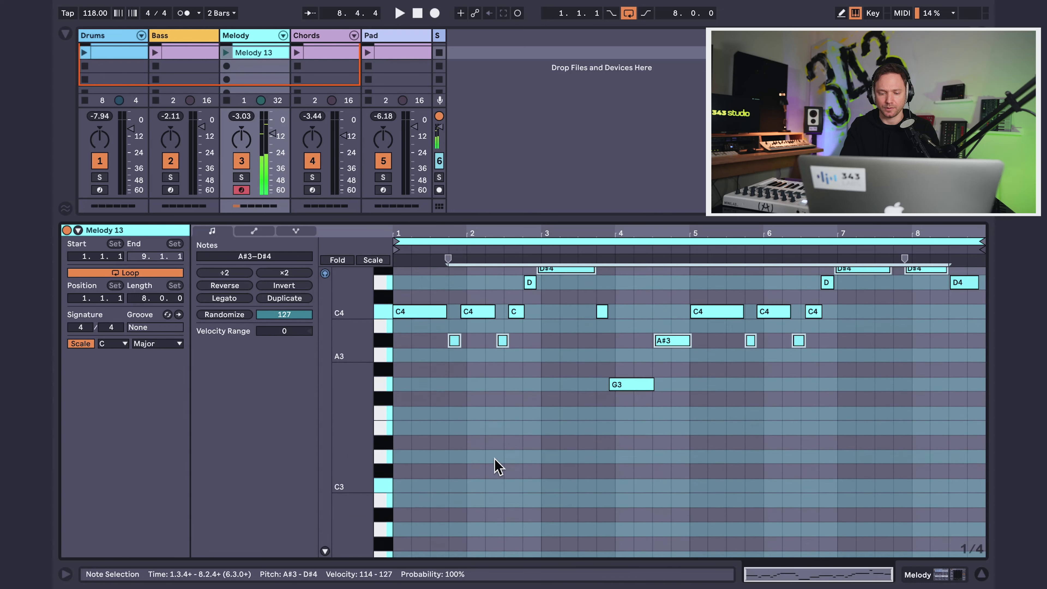
scroll(496, 465, up, 3)
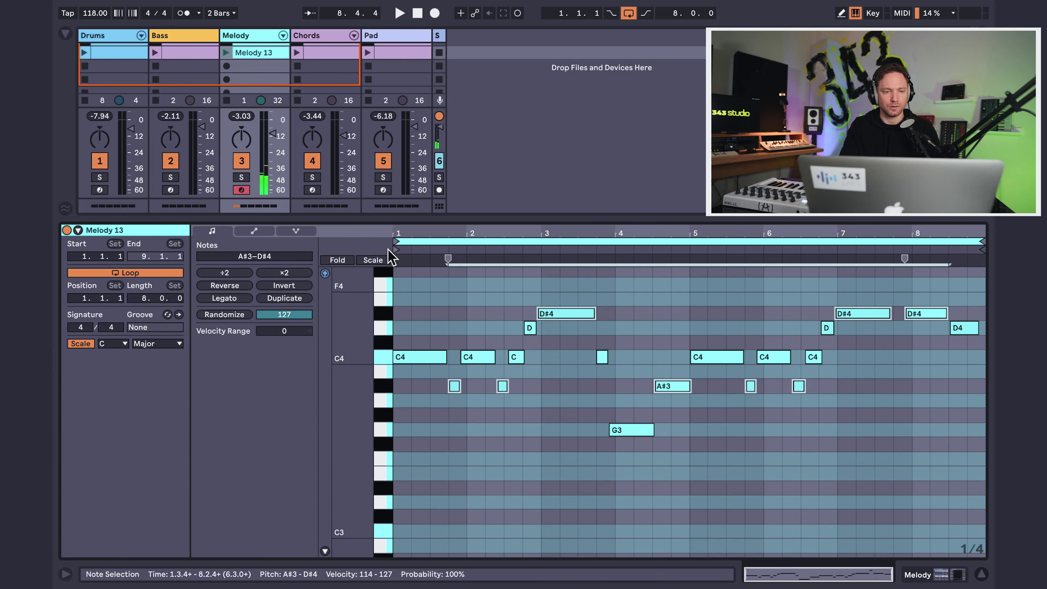
Lower the copied Chords clip's E3, B3, B2 and A2 to D#3, A#3, A#2 and G#2
click(330, 53)
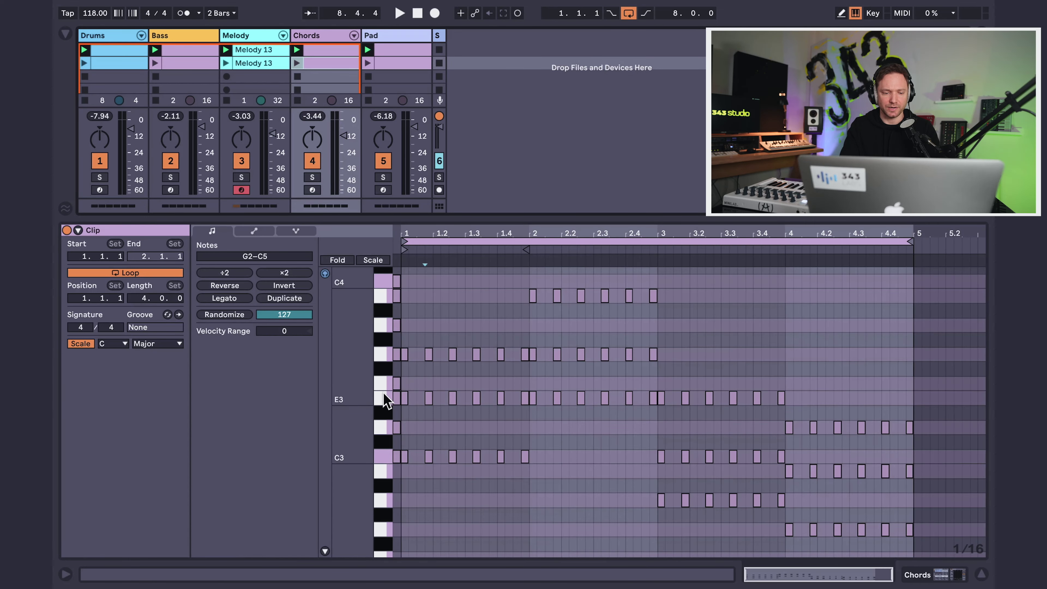
click(381, 400)
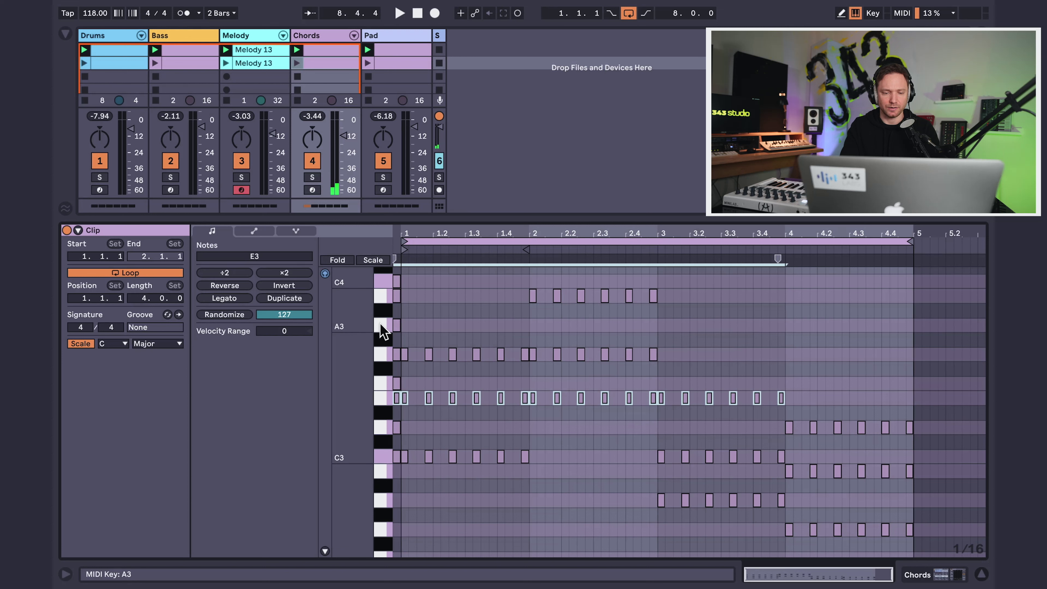
shift+click(381, 301)
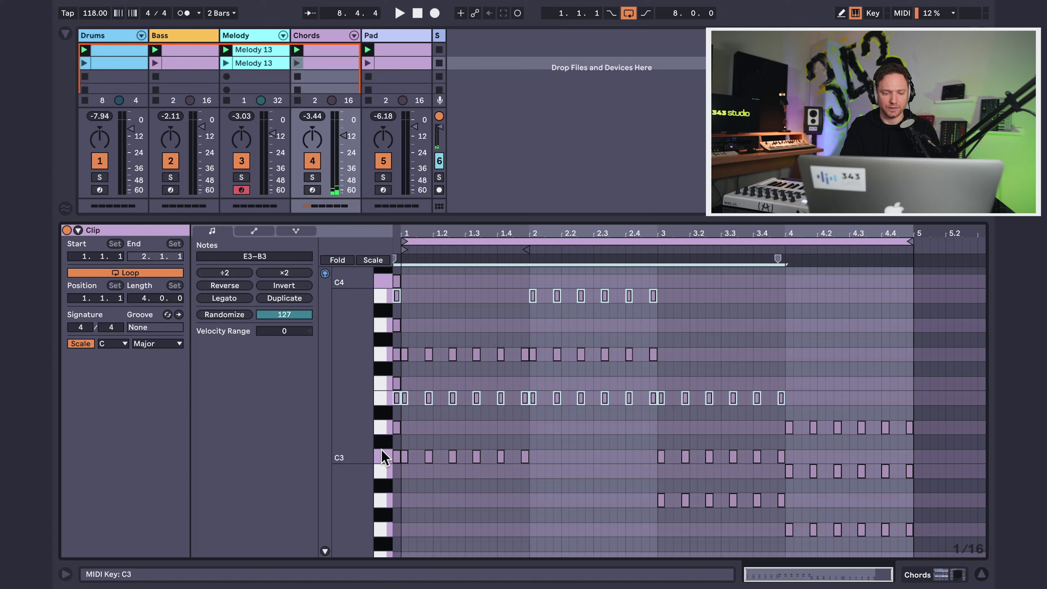
shift+click(381, 472)
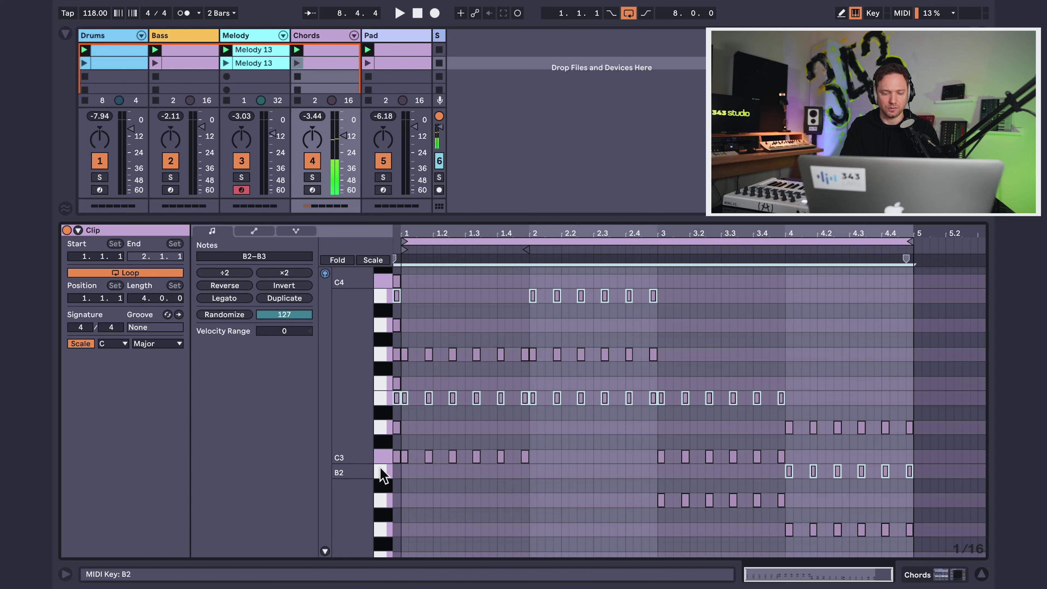
shift+click(382, 500)
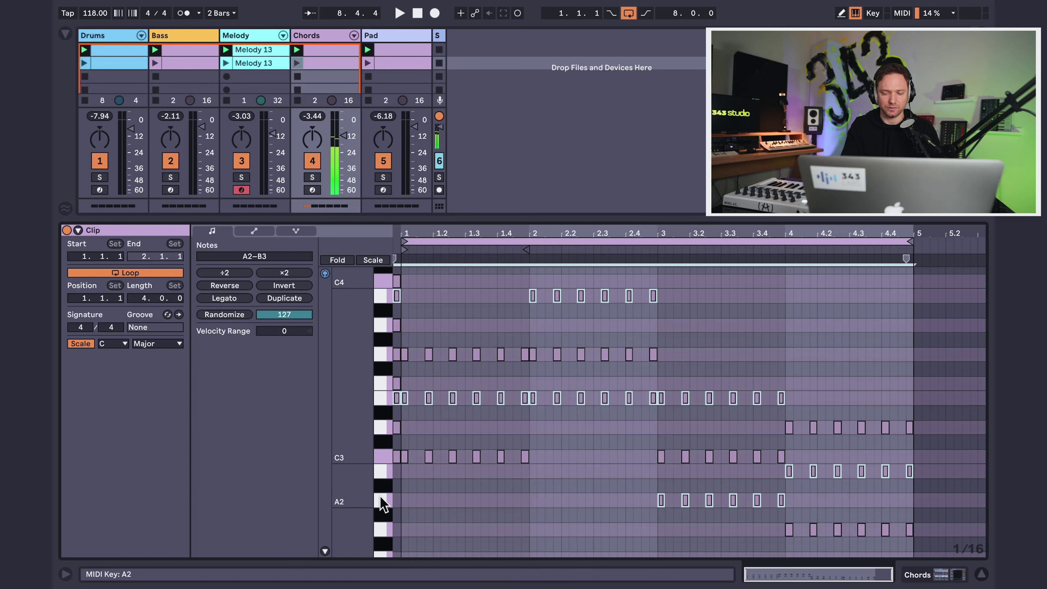
key(Down)
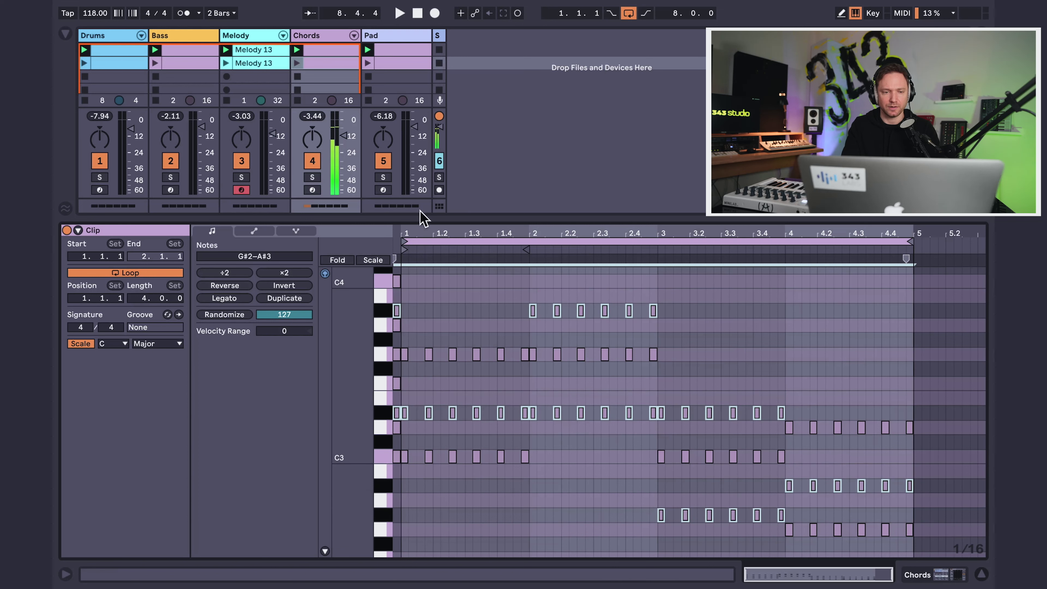
Select the Pad clip's E3, A2 and B1 notes and transpose them to D#3, G#2, A#1
click(392, 68)
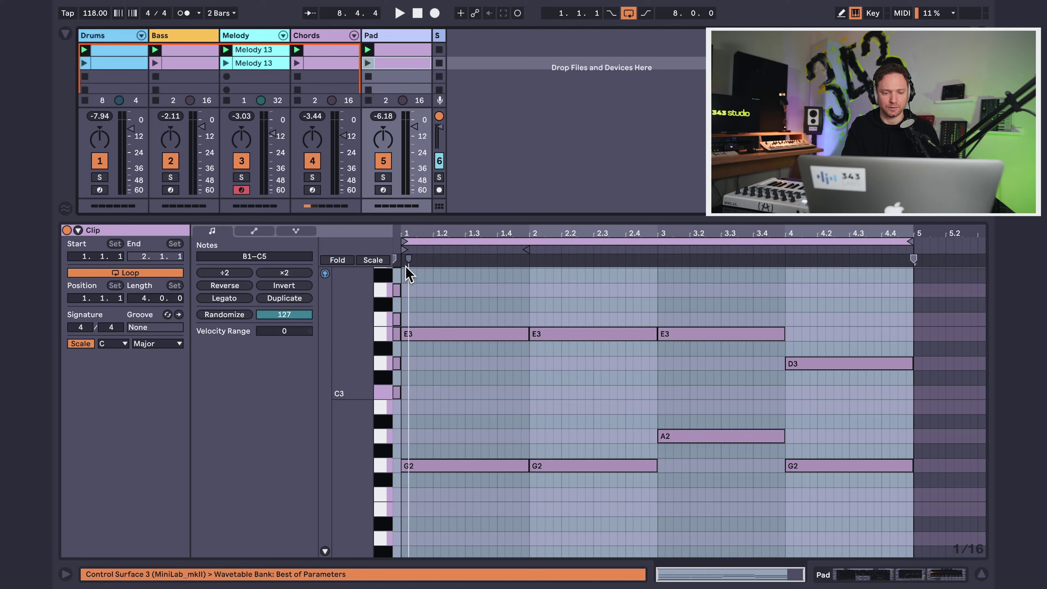
click(383, 335)
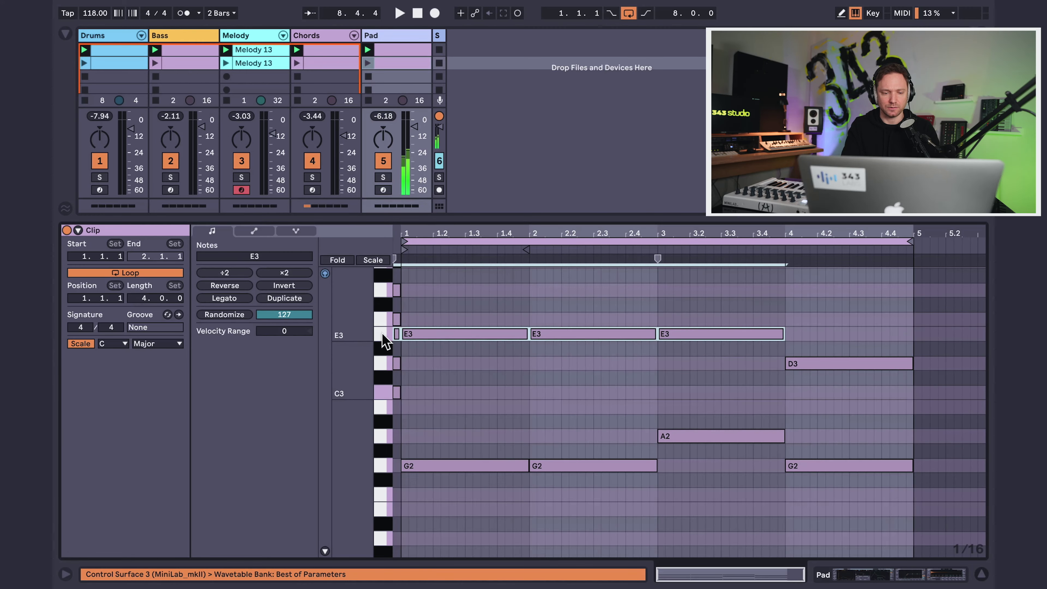
scroll(382, 335, up, 5)
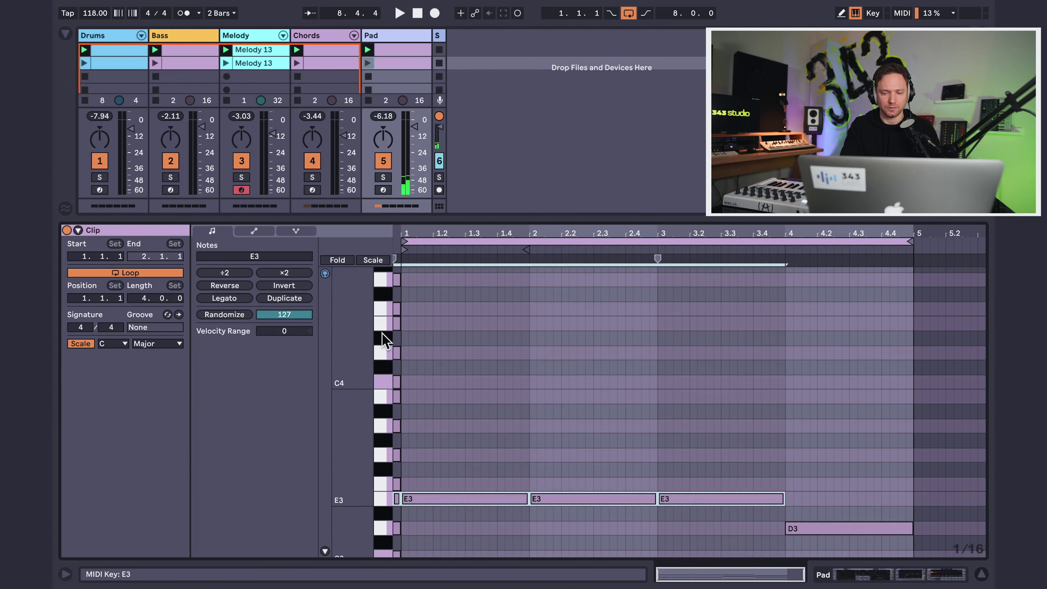
scroll(383, 339, down, 8)
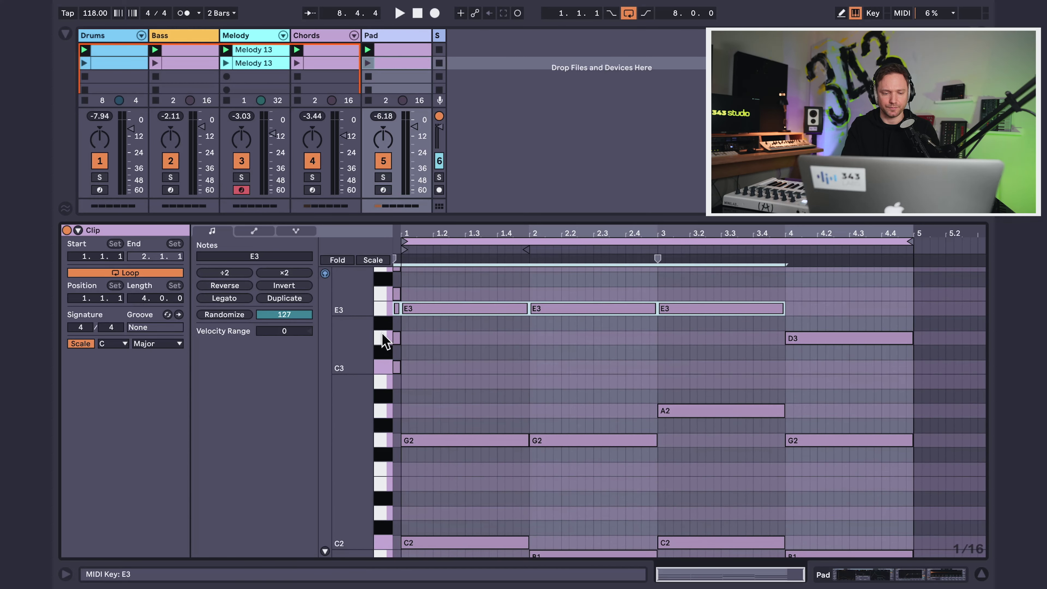
shift+click(383, 415)
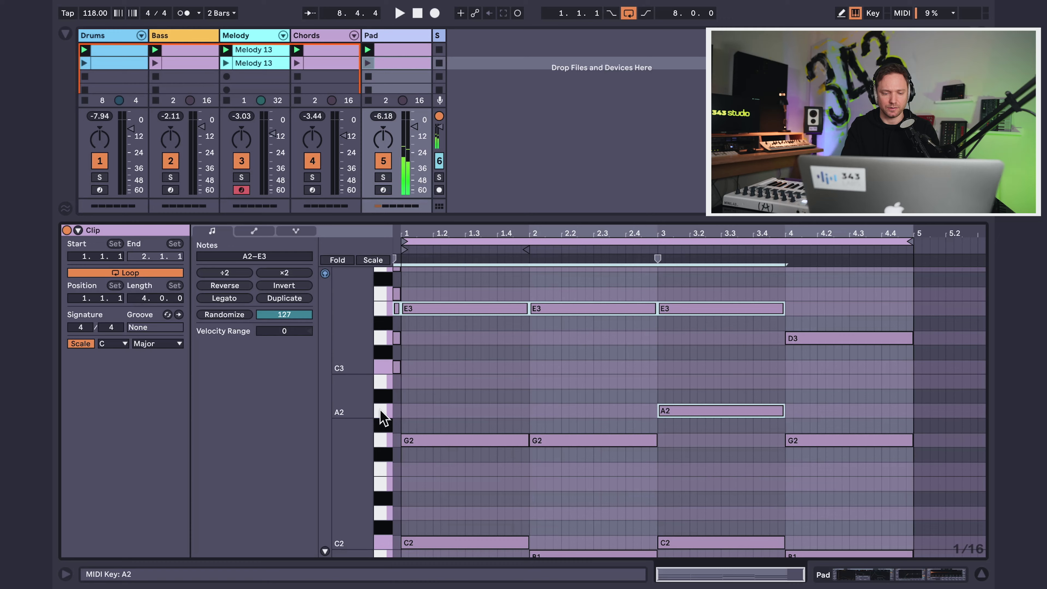
scroll(383, 417, down, 2)
scroll(381, 413, down, 6)
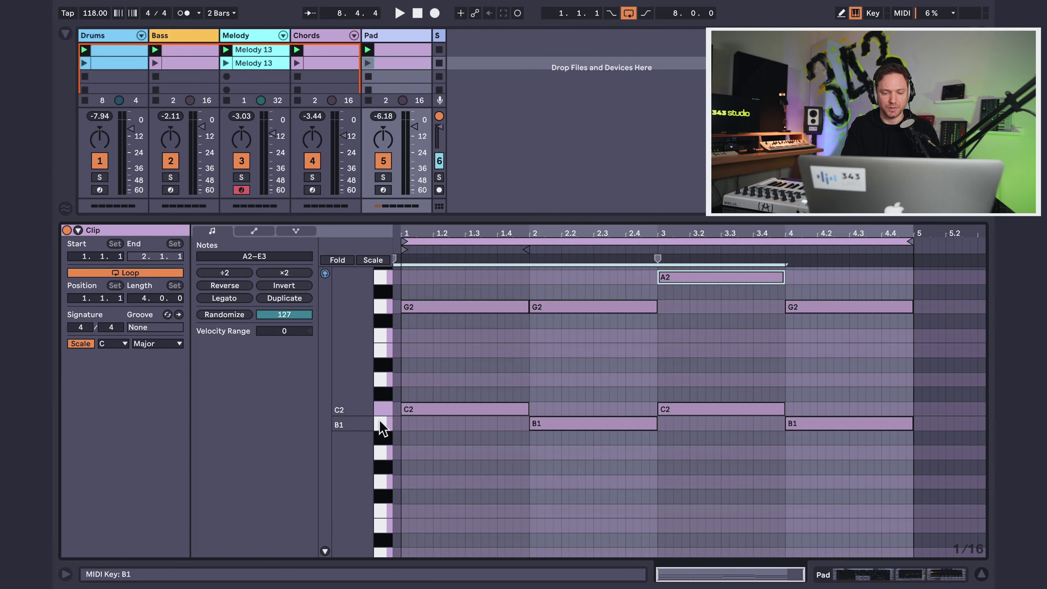
click(381, 425)
scroll(381, 425, down, 7)
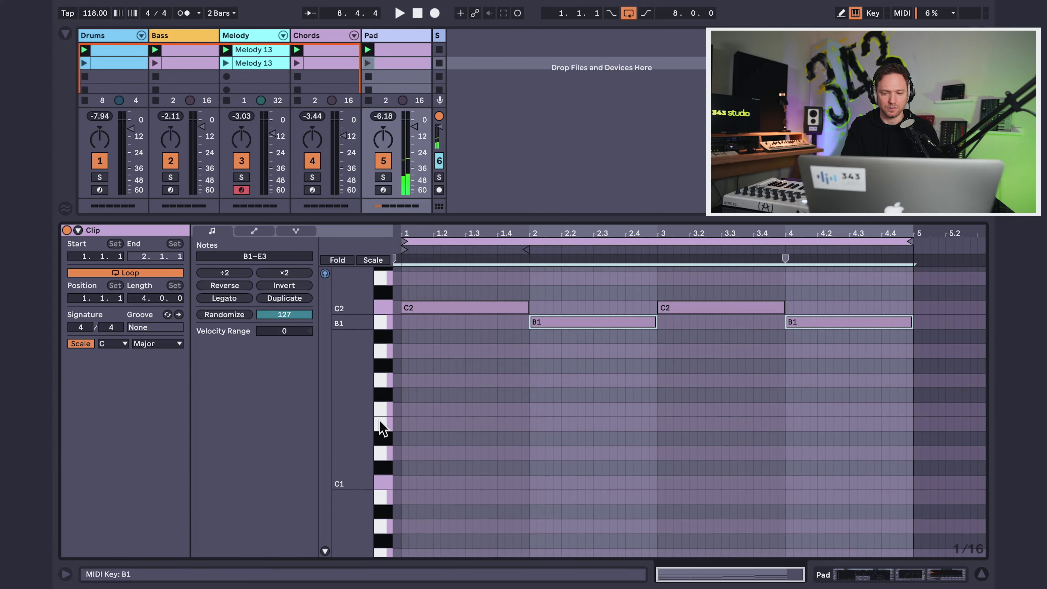
scroll(383, 429, up, 10)
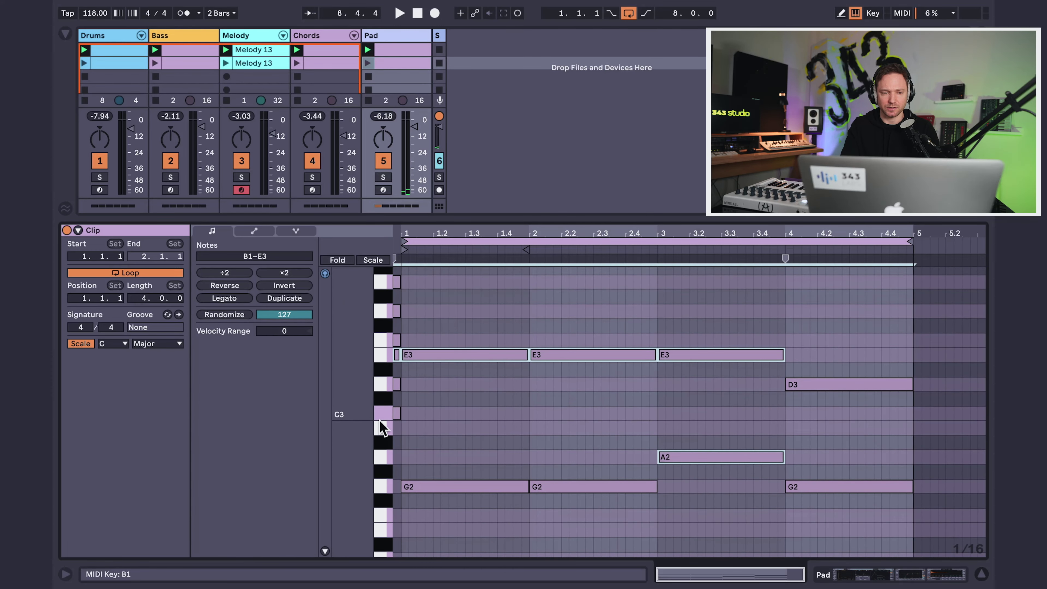
key(Down)
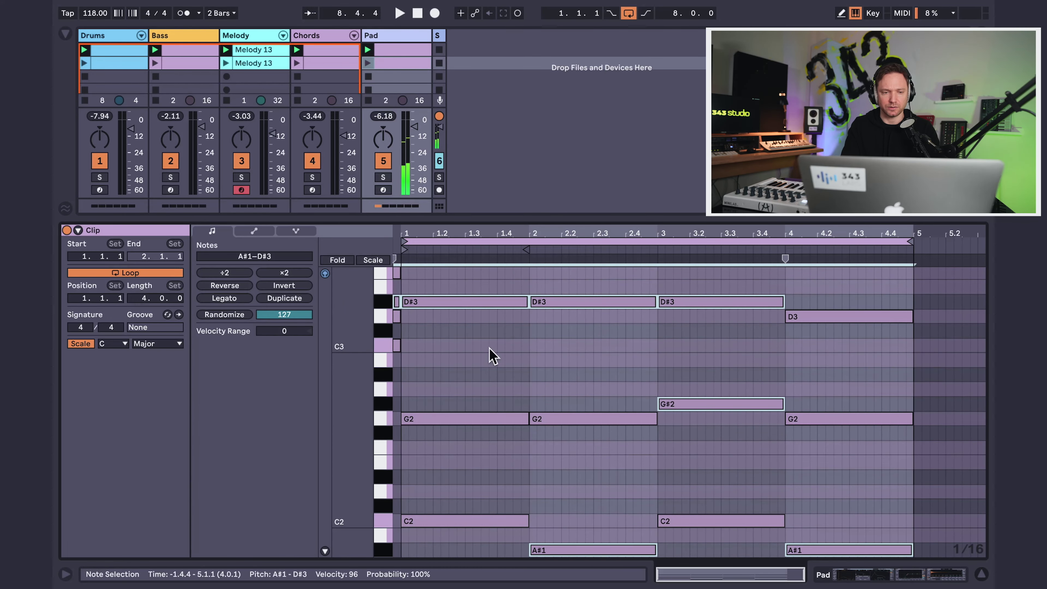
Play the Major scene while viewing the Melody 13 and Pad clips, then stop it
click(261, 50)
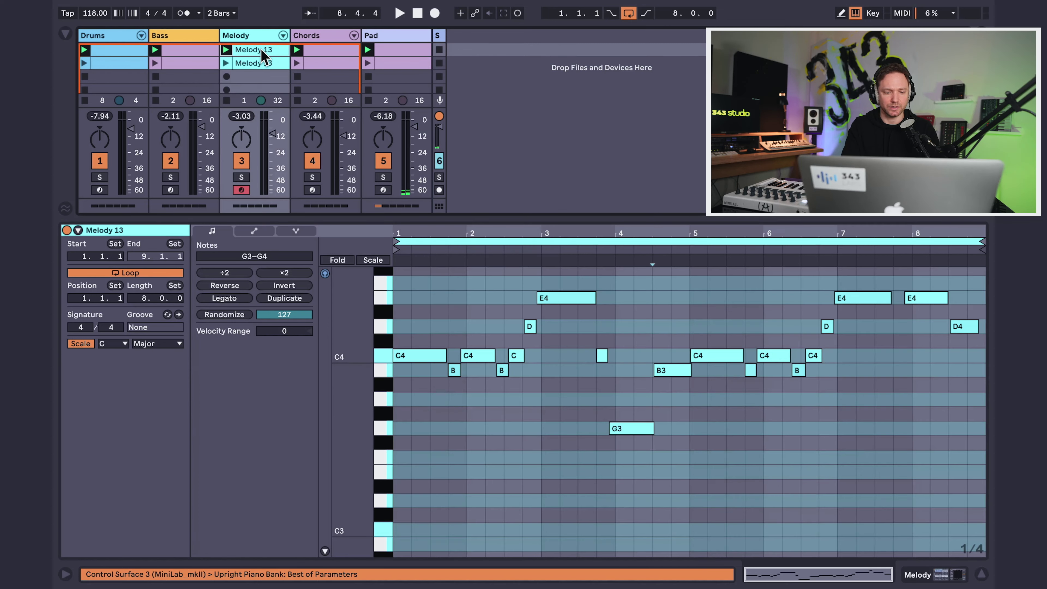
click(396, 62)
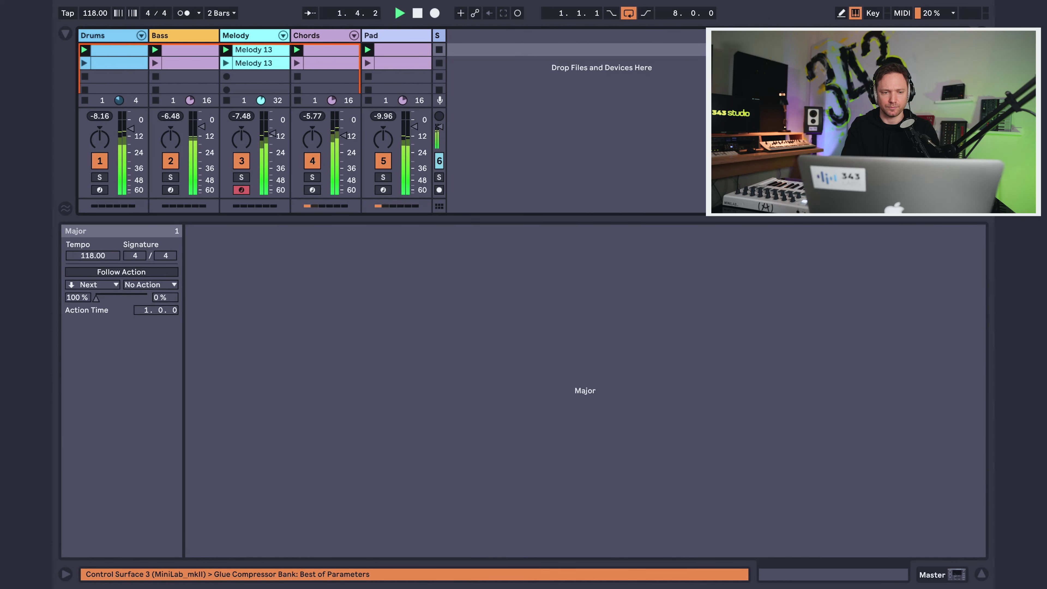
click(264, 51)
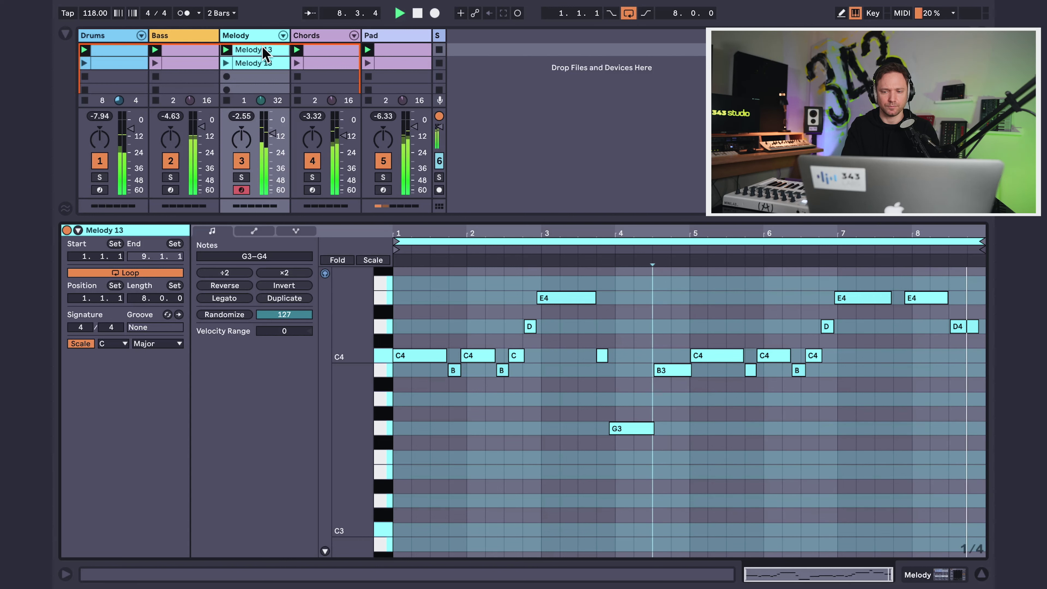
key(space)
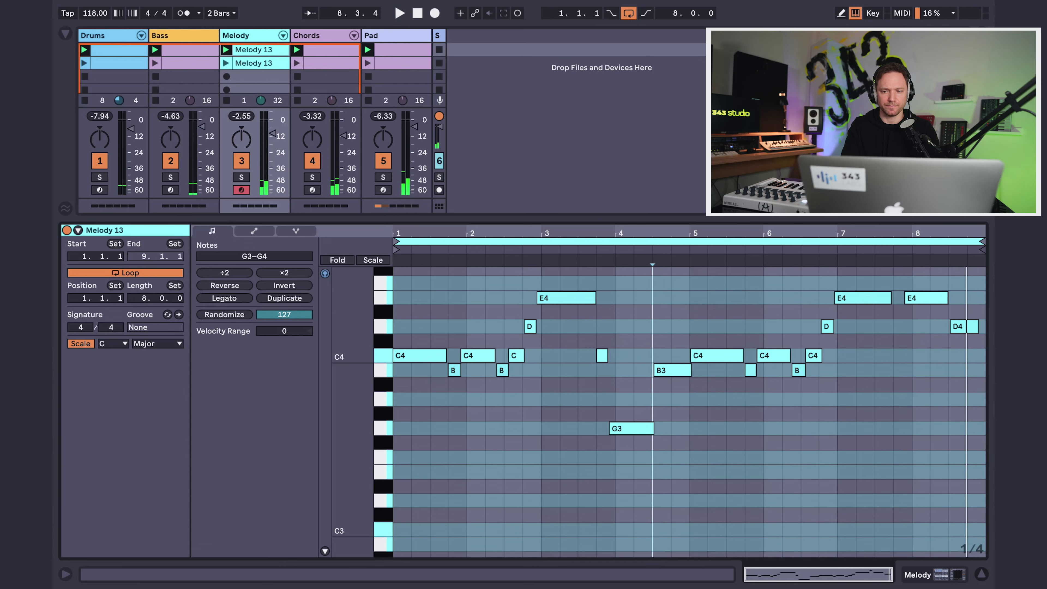
Launch the Minor scene and view its Melody, Chords, Pad and Bass clips
key(Return)
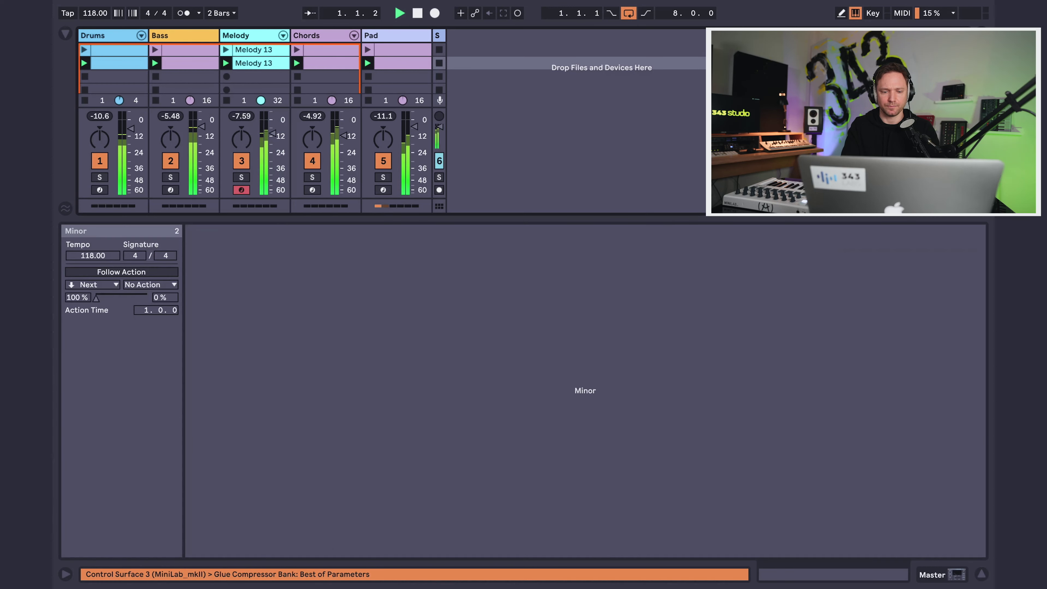
click(266, 64)
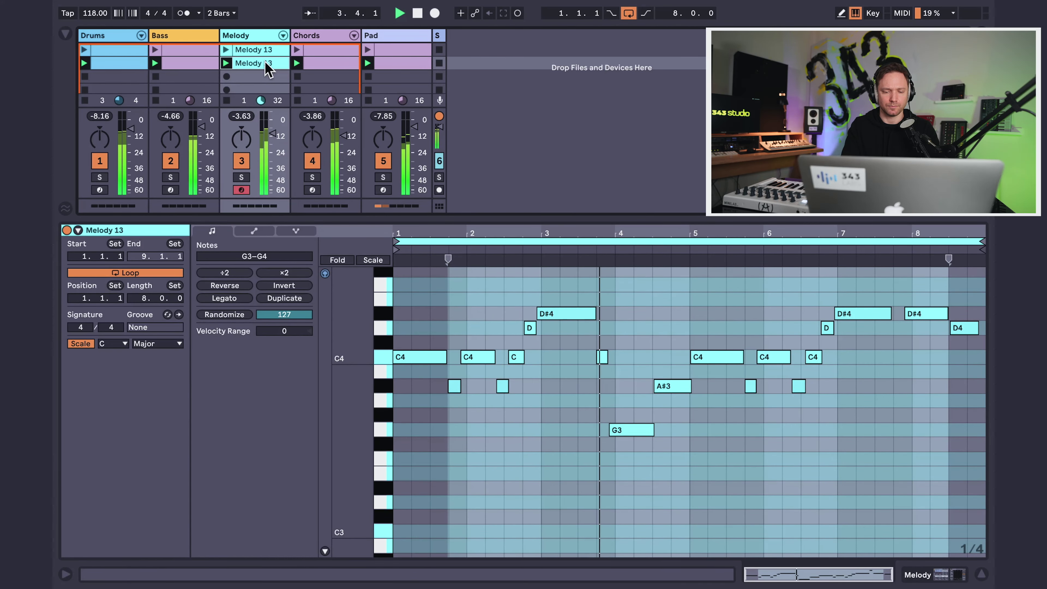
click(314, 63)
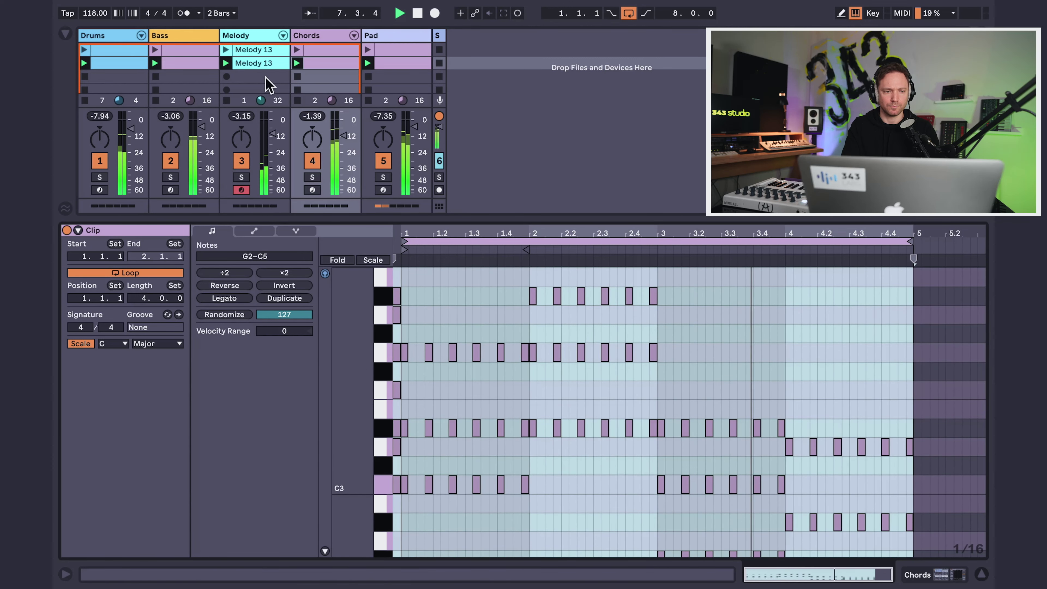
click(393, 63)
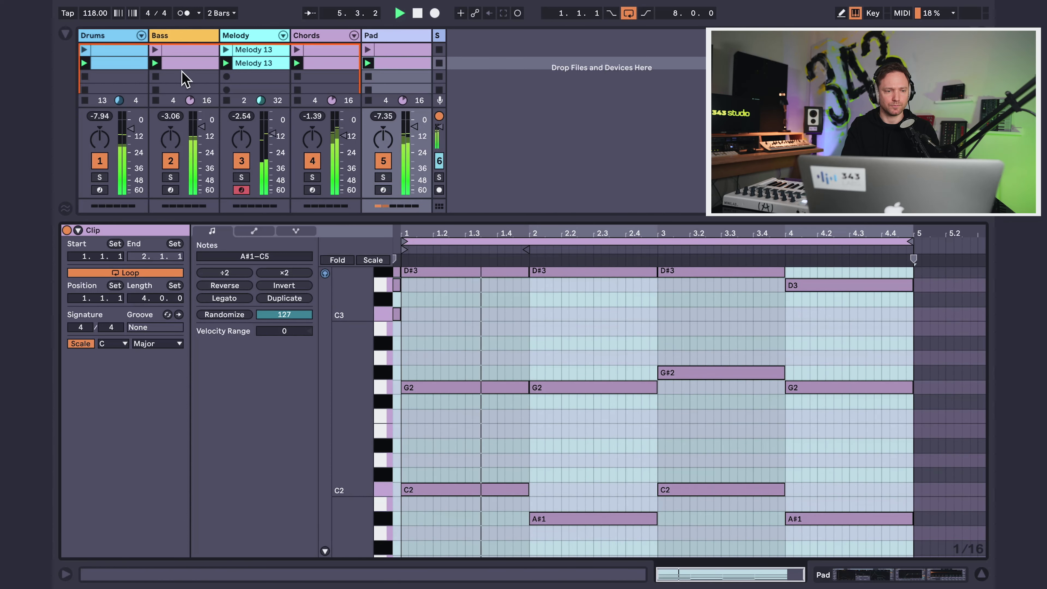
click(182, 64)
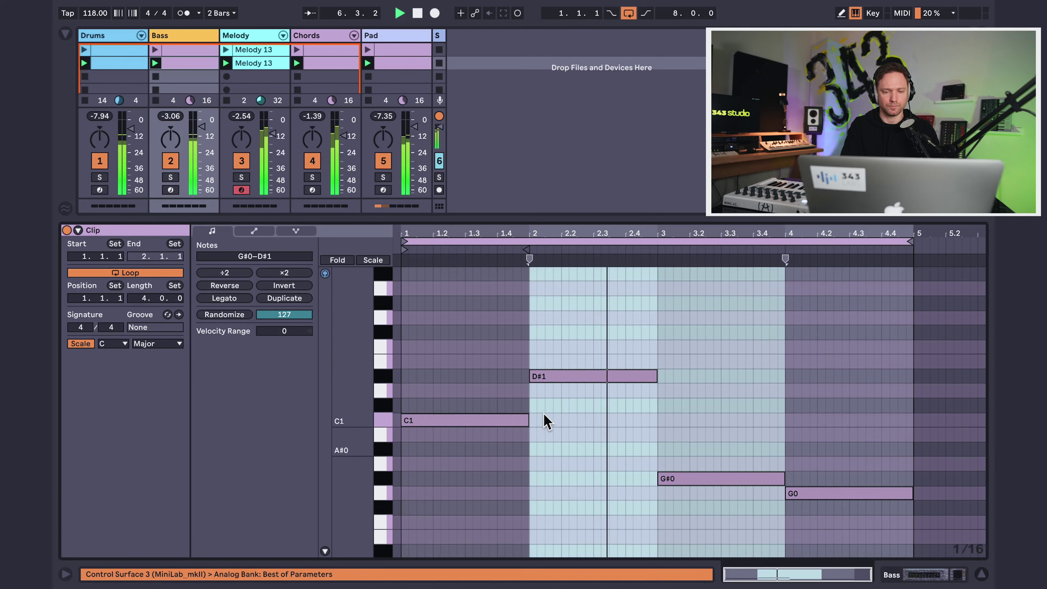
scroll(546, 421, down, 5)
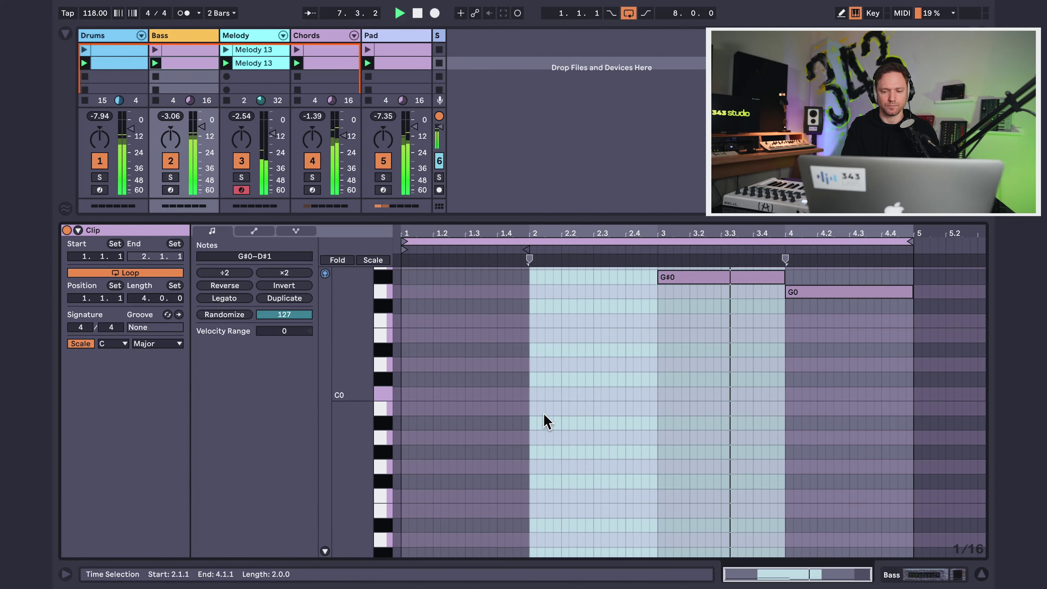
scroll(546, 421, up, 3)
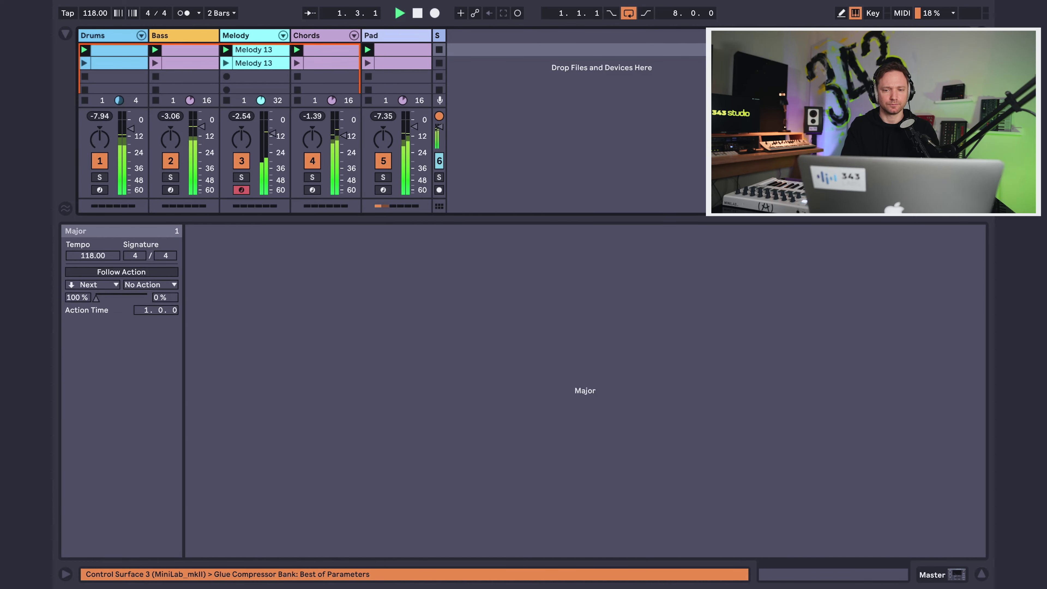
Check the major Chords and Melody 13 clips, then stop playback
click(323, 50)
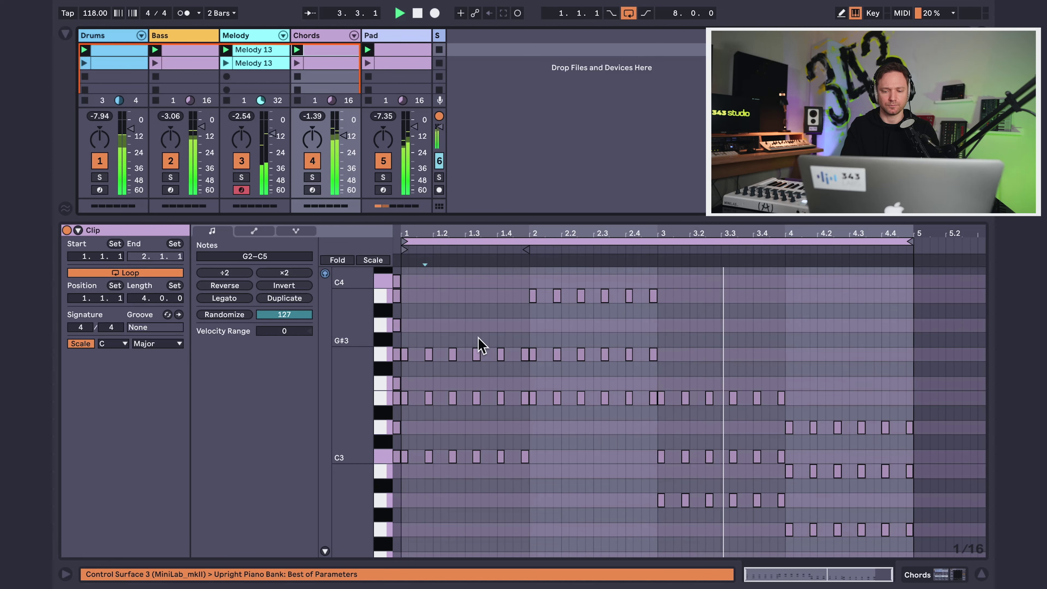
scroll(482, 346, up, 3)
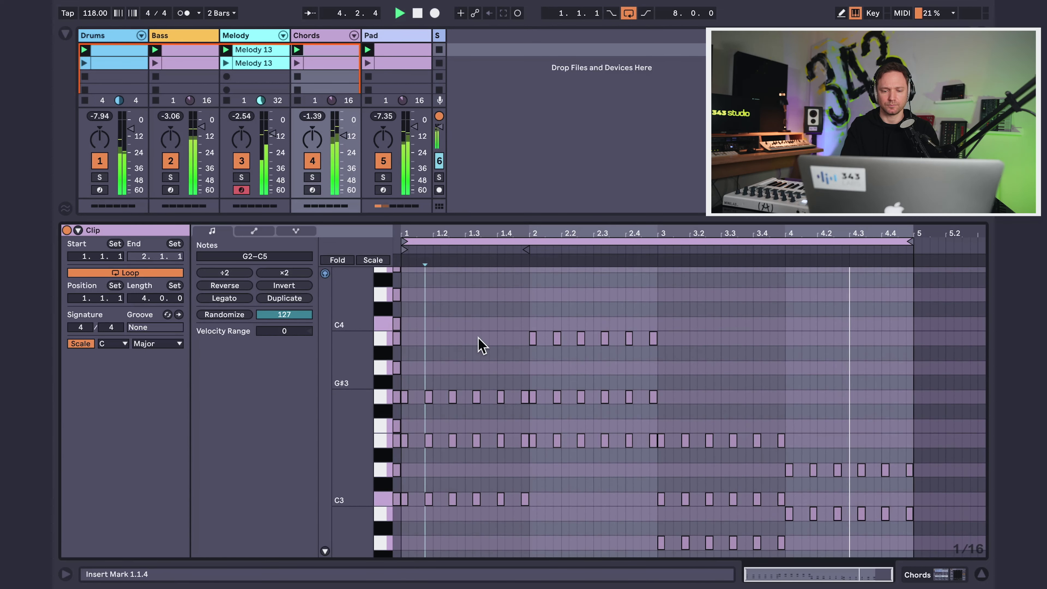
click(259, 50)
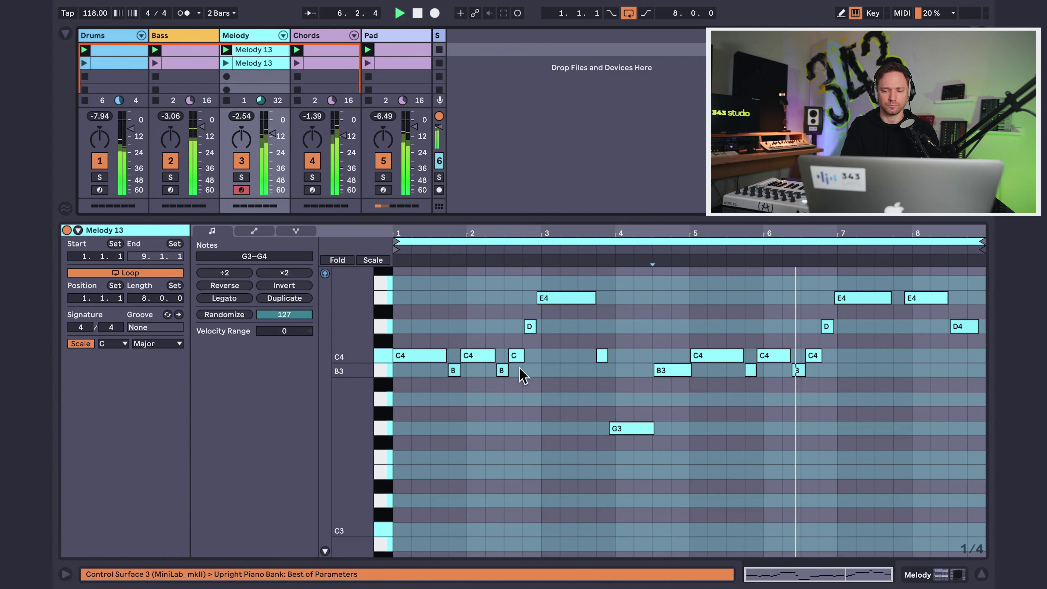
scroll(520, 372, up, 4)
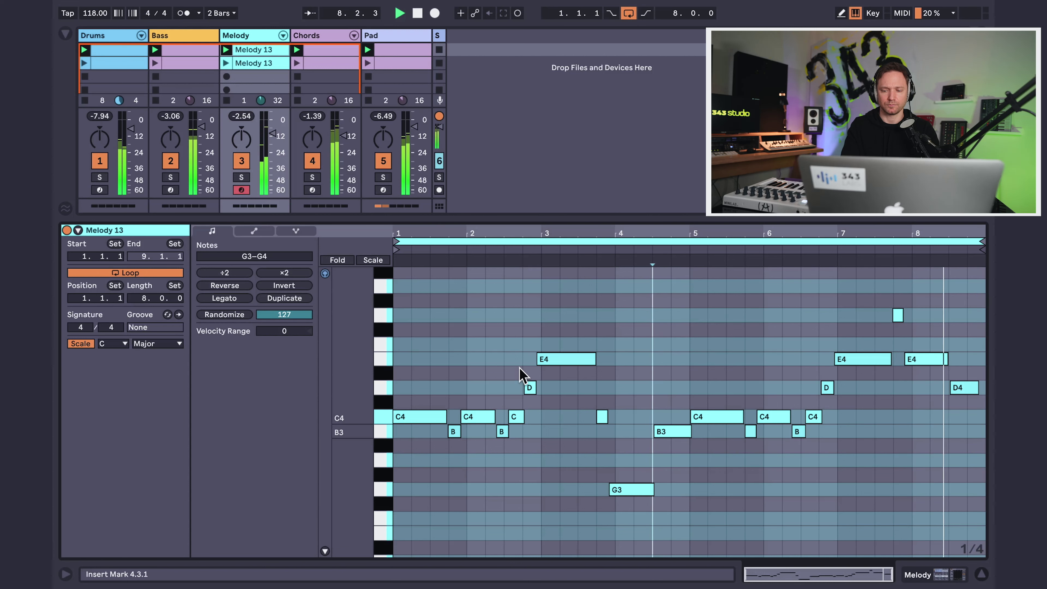
key(space)
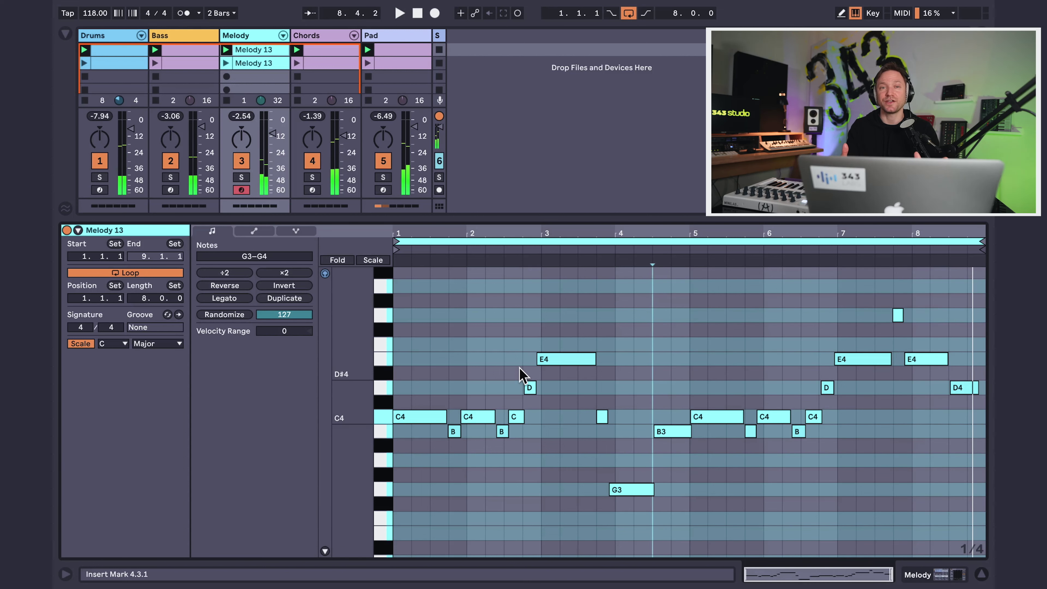